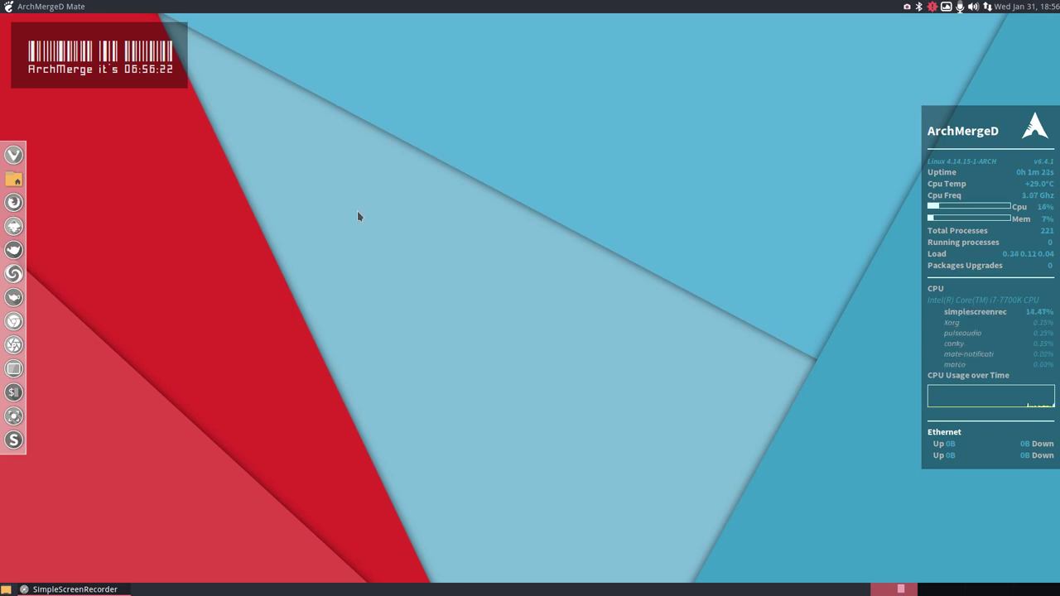
# - Open and close the applications menu a few times
pyautogui.click(31, 9)
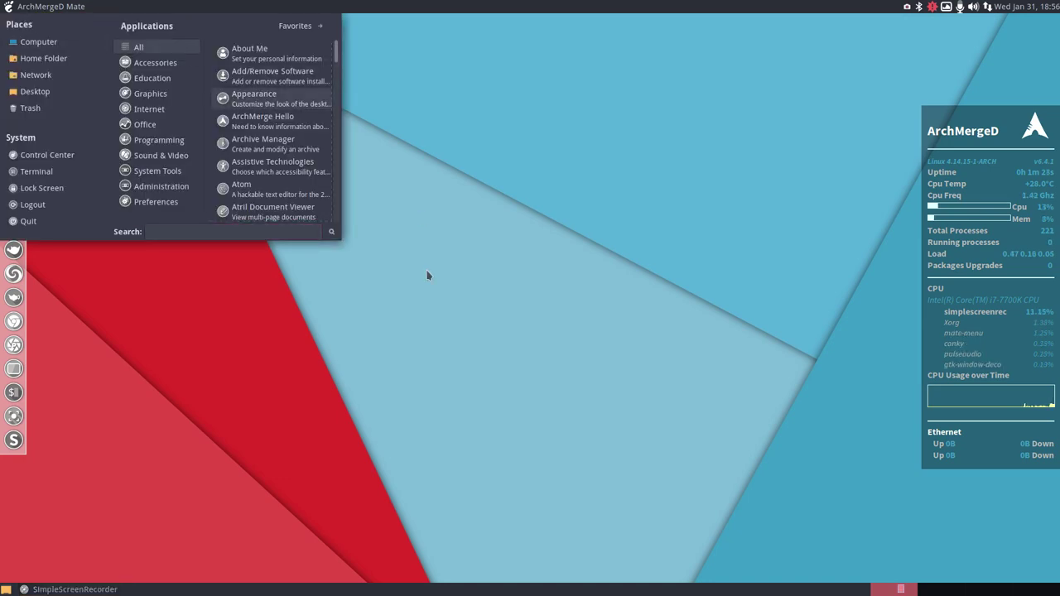
pyautogui.click(45, 10)
pyautogui.click(45, 10)
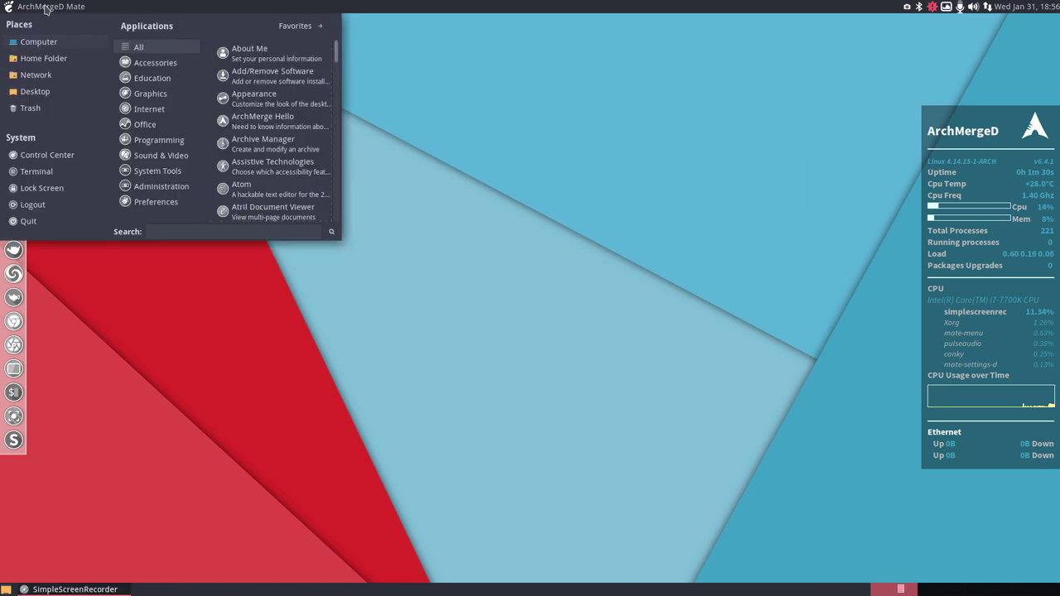
pyautogui.click(45, 10)
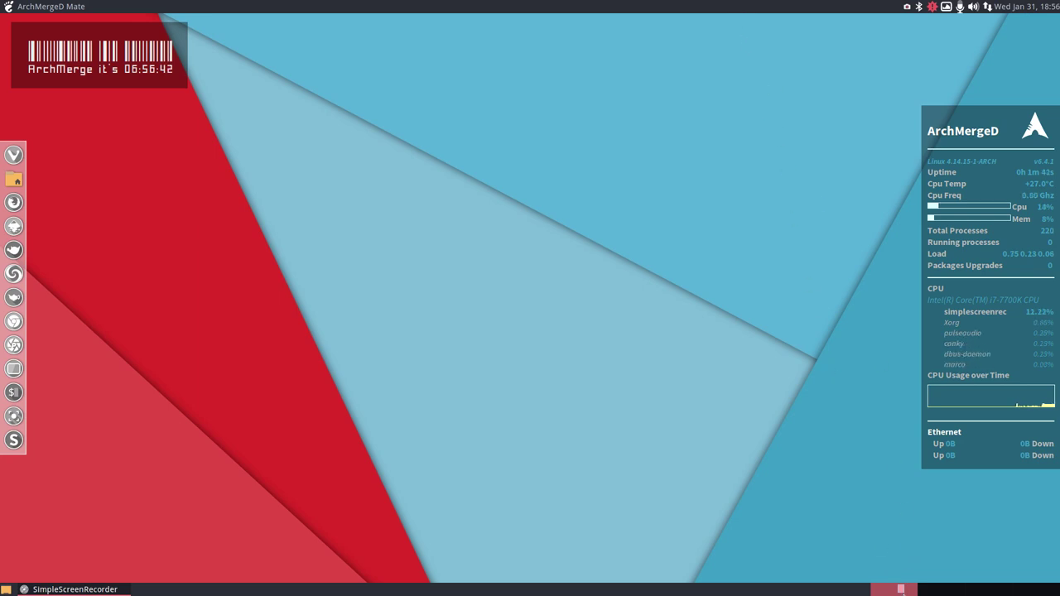
# - Add a Workspace Switcher to the bottom panel, then remove it again
pyautogui.rightClick(762, 593)
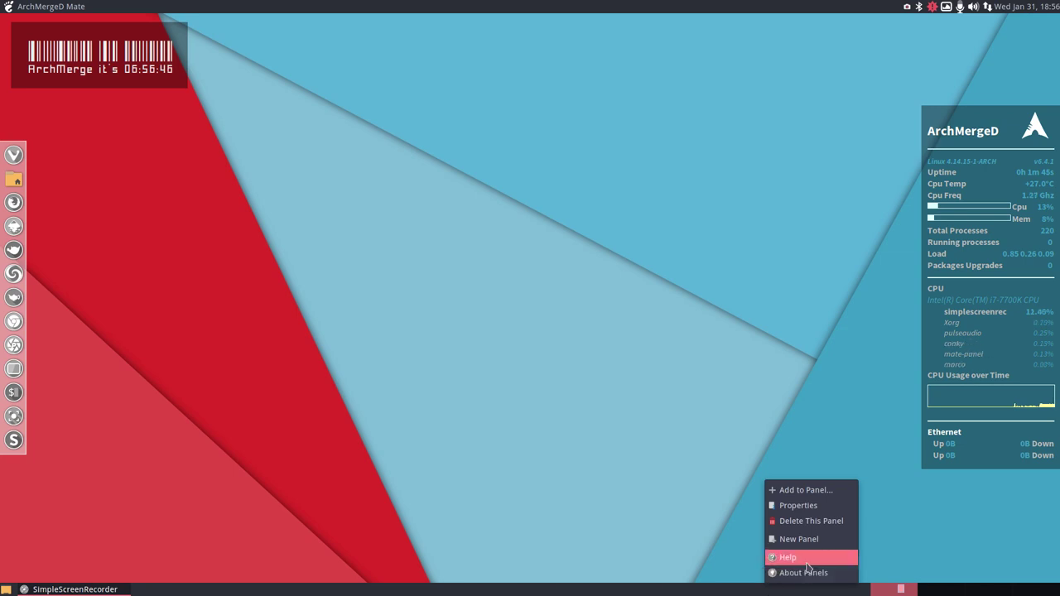
pyautogui.click(816, 494)
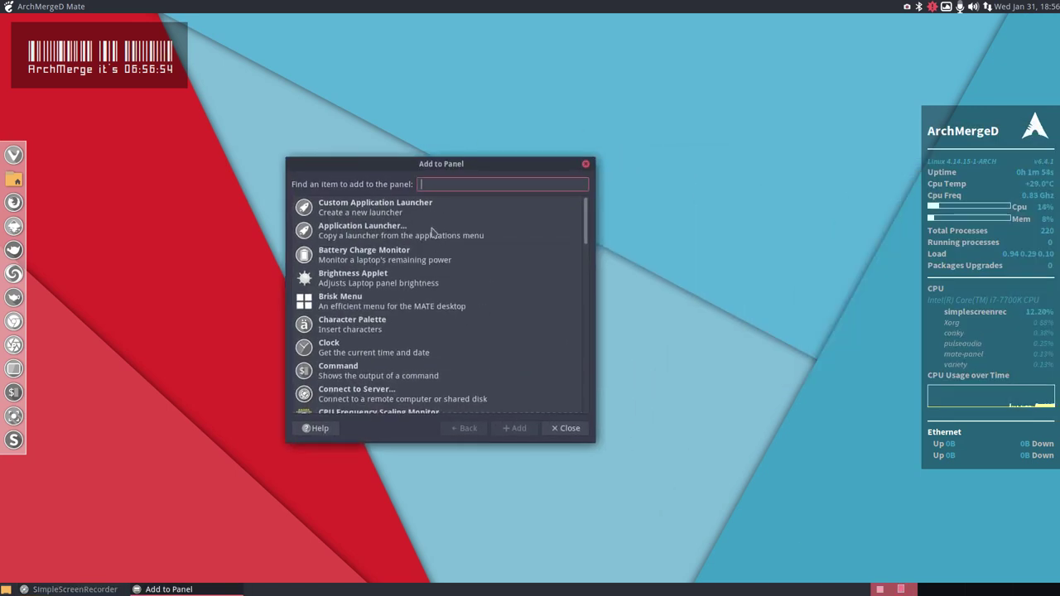
pyautogui.scroll(-10, 447, 373)
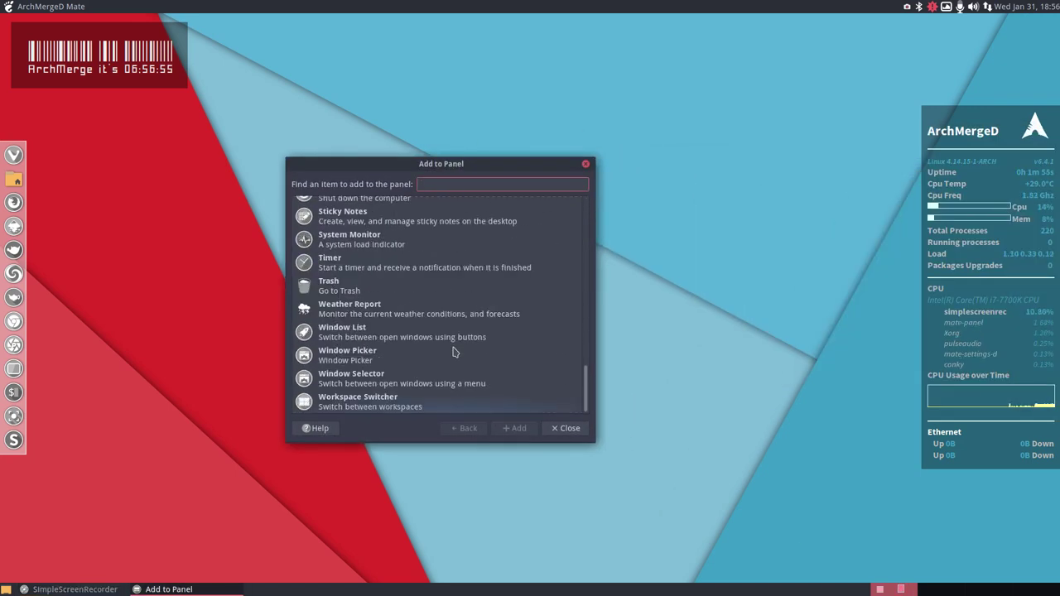
pyautogui.click(375, 405)
pyautogui.click(510, 428)
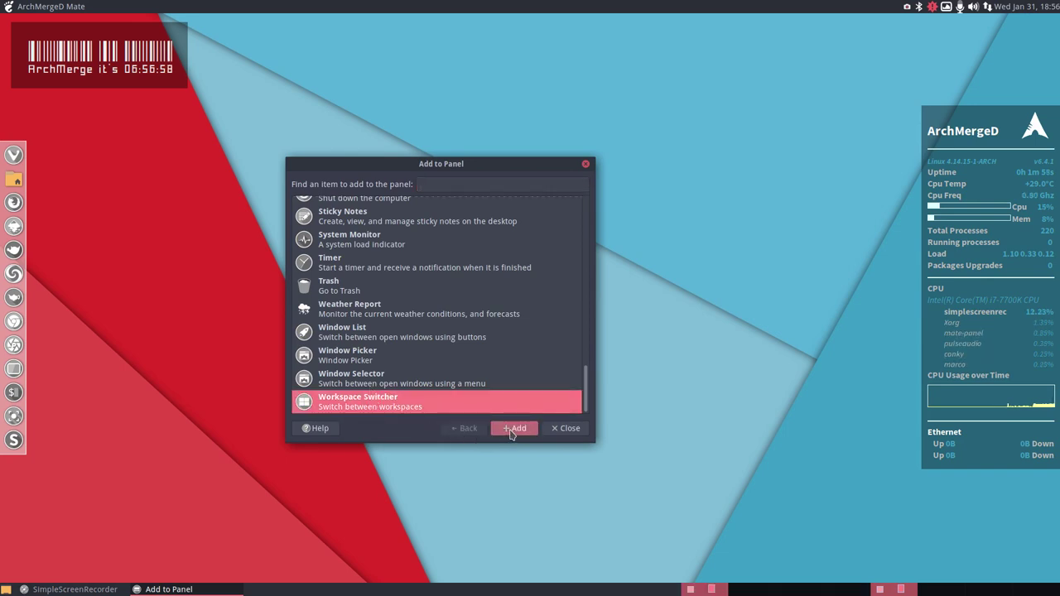
pyautogui.click(565, 430)
pyautogui.rightClick(676, 588)
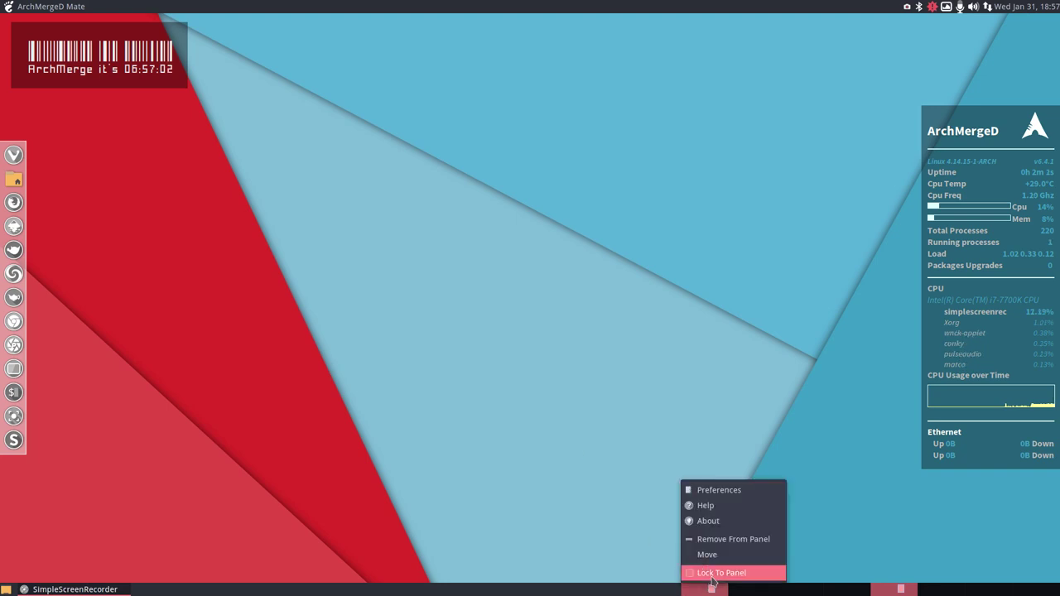
pyautogui.click(721, 539)
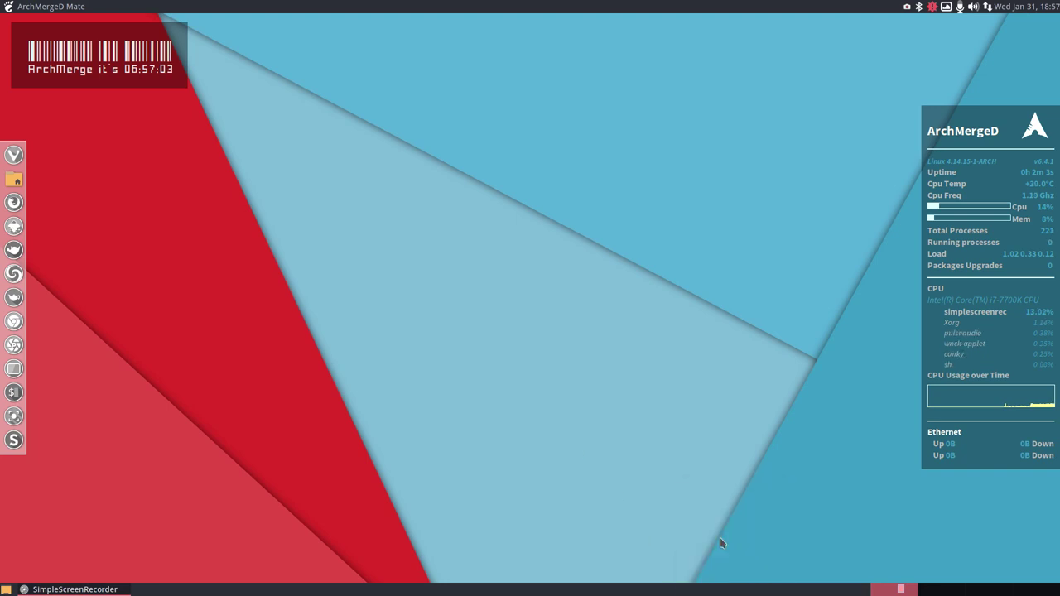
# - Add a Workspace Switcher to the top panel instead
pyautogui.rightClick(601, 7)
pyautogui.click(625, 24)
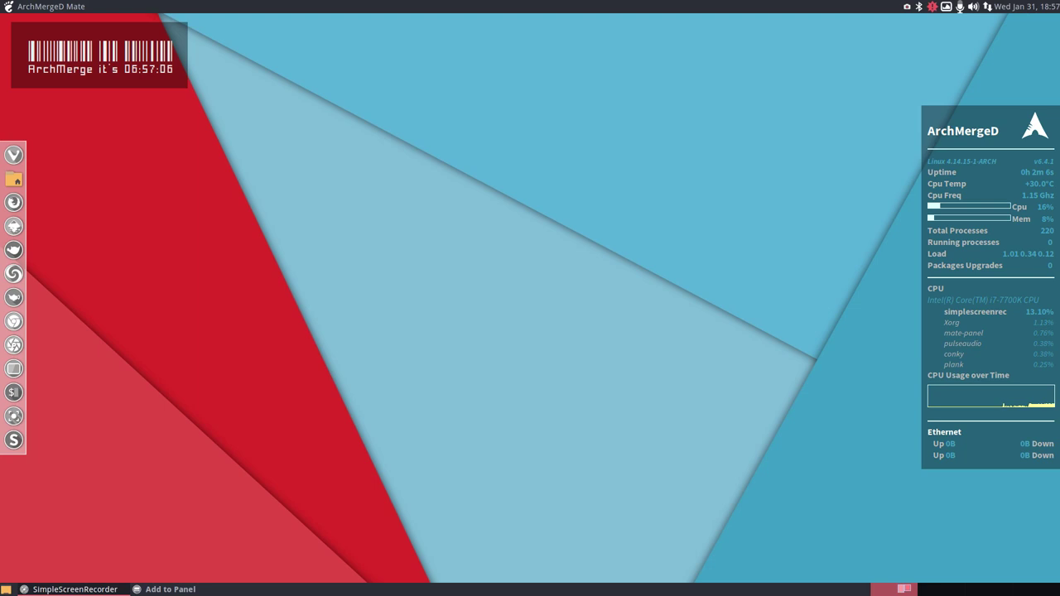
pyautogui.scroll(-10, 511, 323)
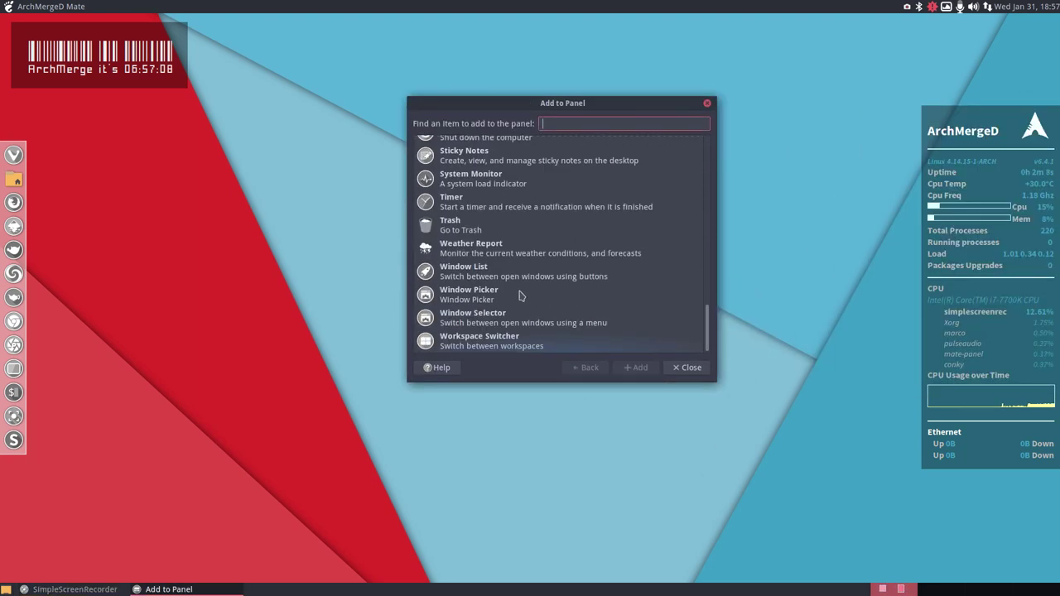
pyautogui.click(513, 340)
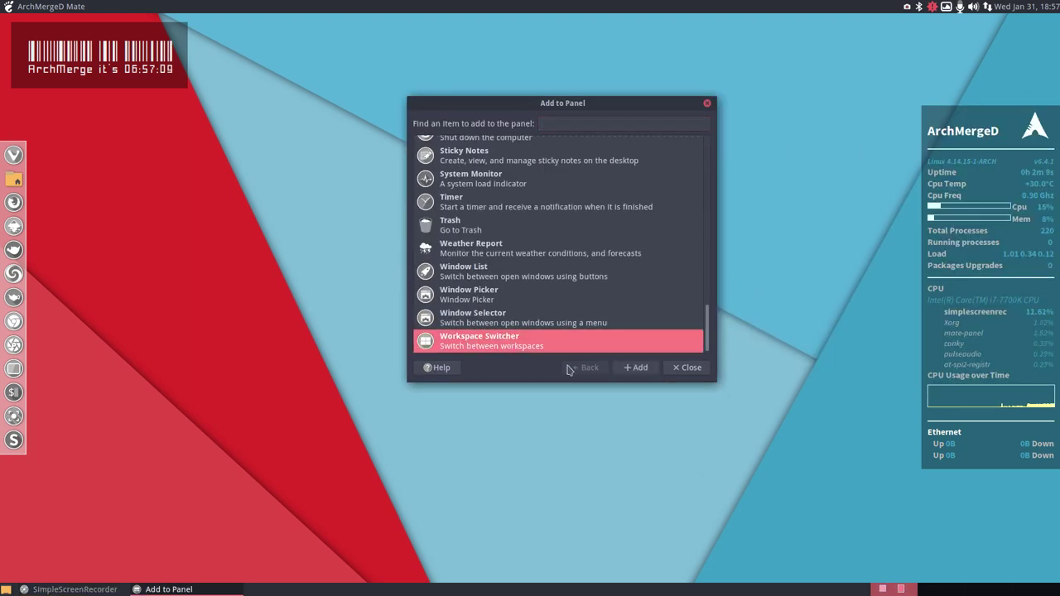
pyautogui.click(639, 368)
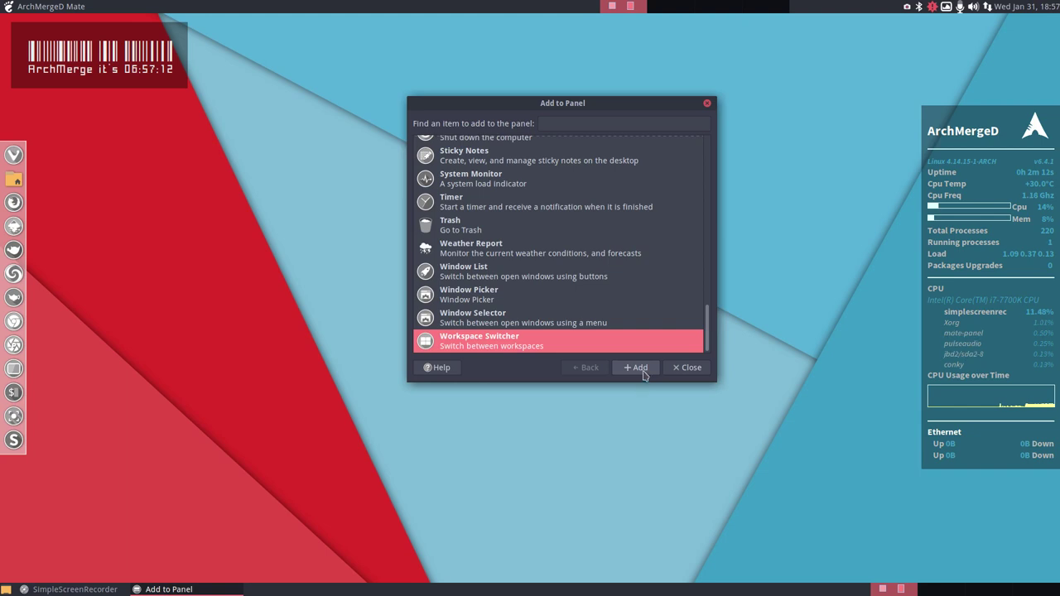
pyautogui.click(687, 369)
pyautogui.rightClick(625, 6)
# - Move the workspace switcher further right, then open and scroll the top panel's Add to Panel list
pyautogui.click(637, 87)
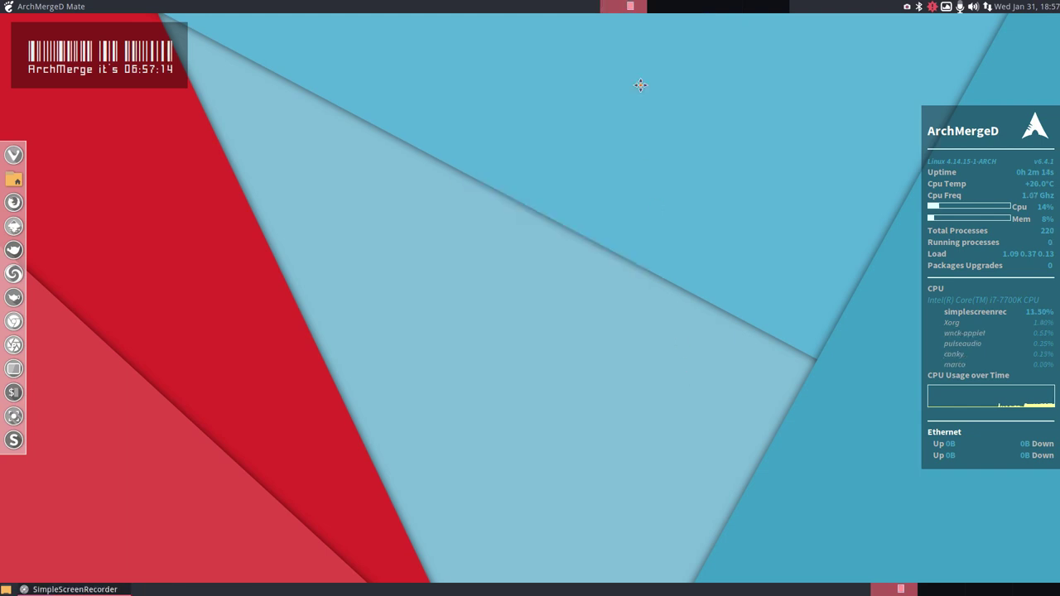
pyautogui.click(929, 40)
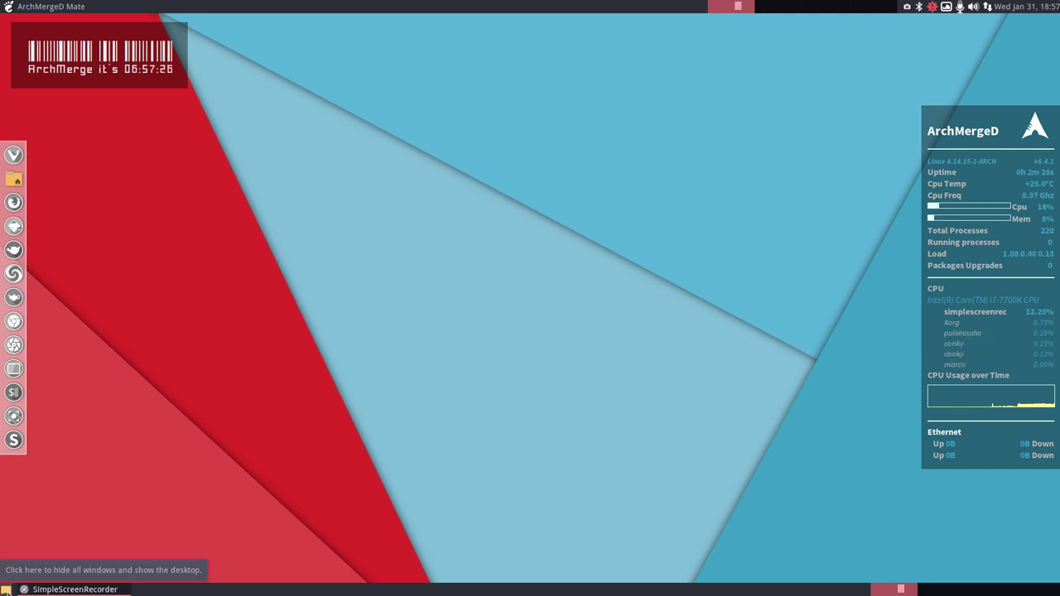
pyautogui.rightClick(439, 7)
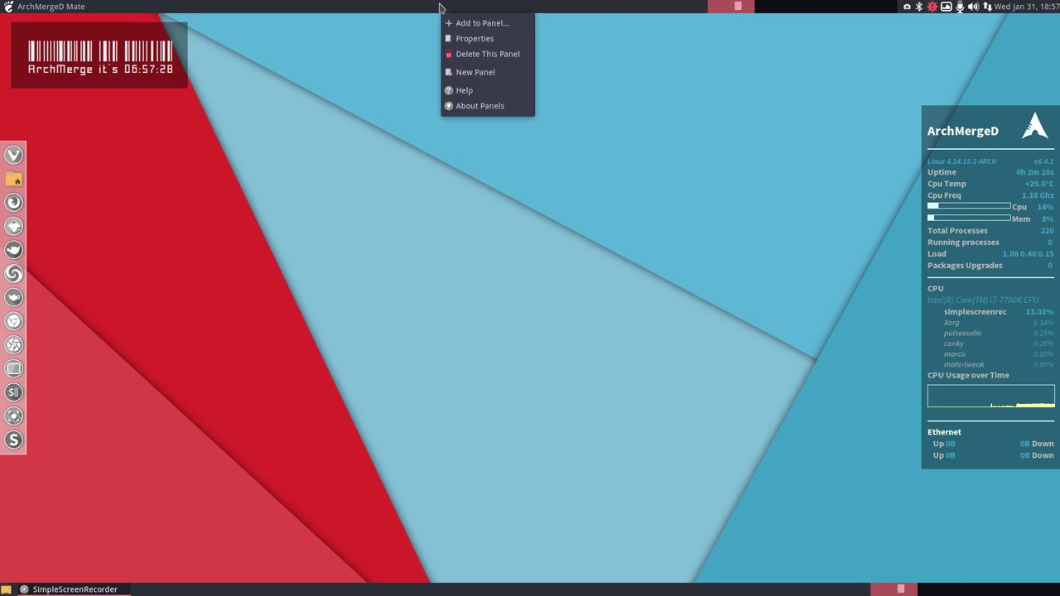
pyautogui.click(471, 20)
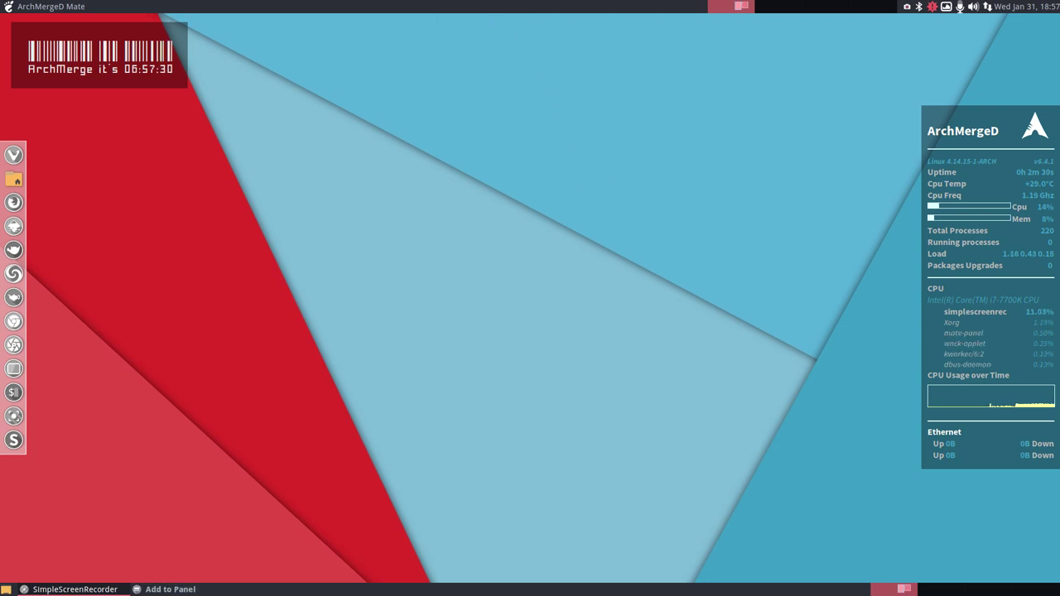
pyautogui.scroll(-1, 362, 204)
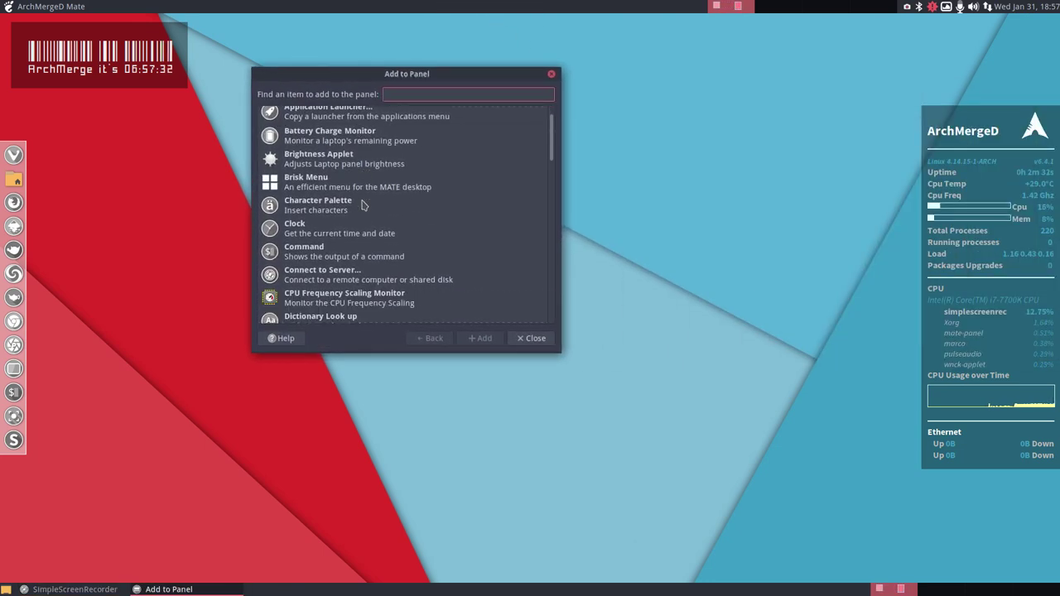
pyautogui.scroll(-5, 362, 204)
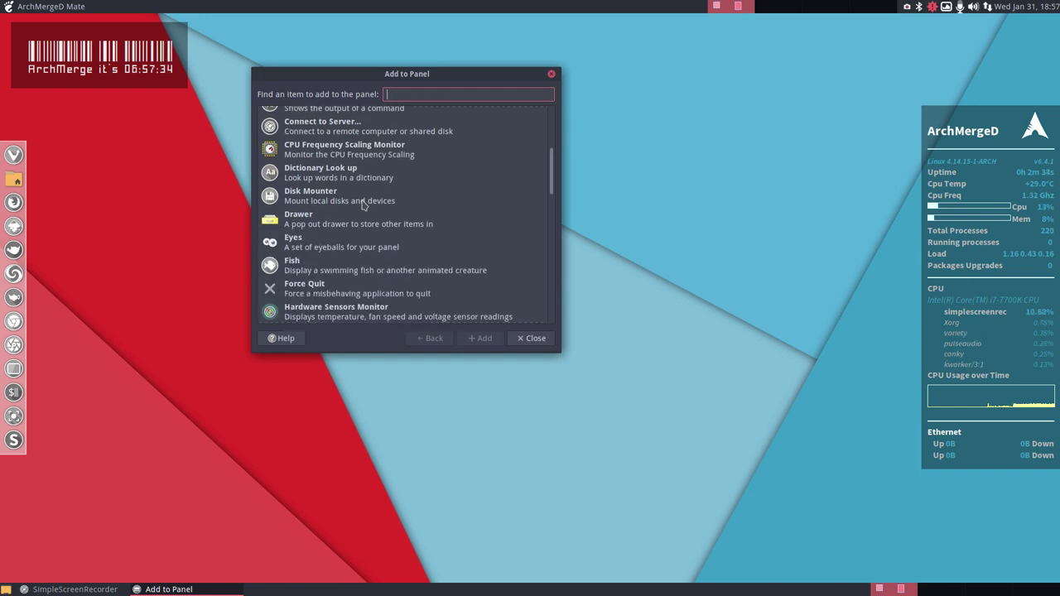
pyautogui.scroll(-7, 362, 205)
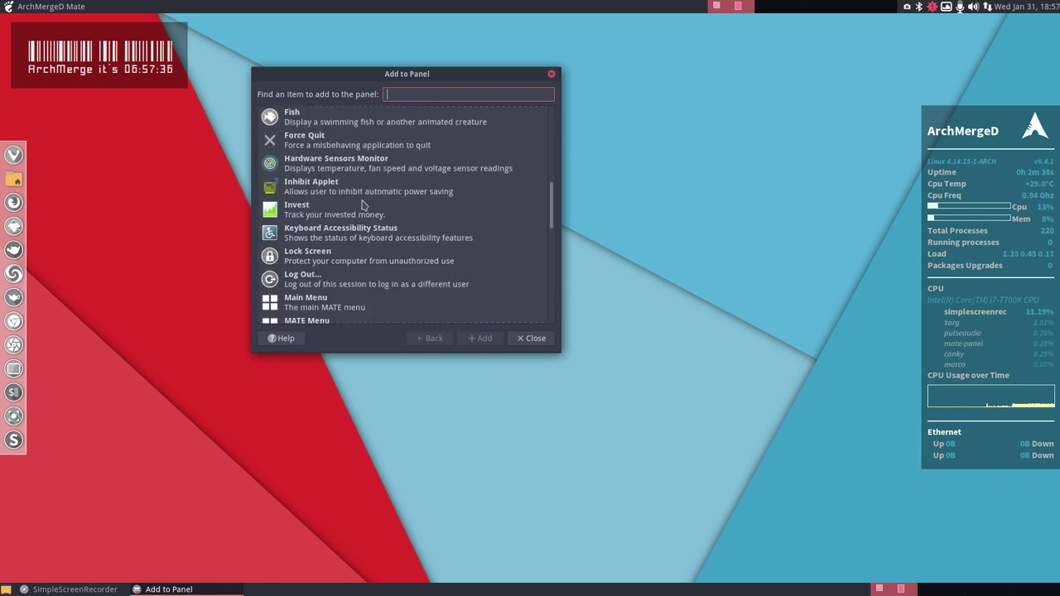
pyautogui.scroll(-4, 362, 204)
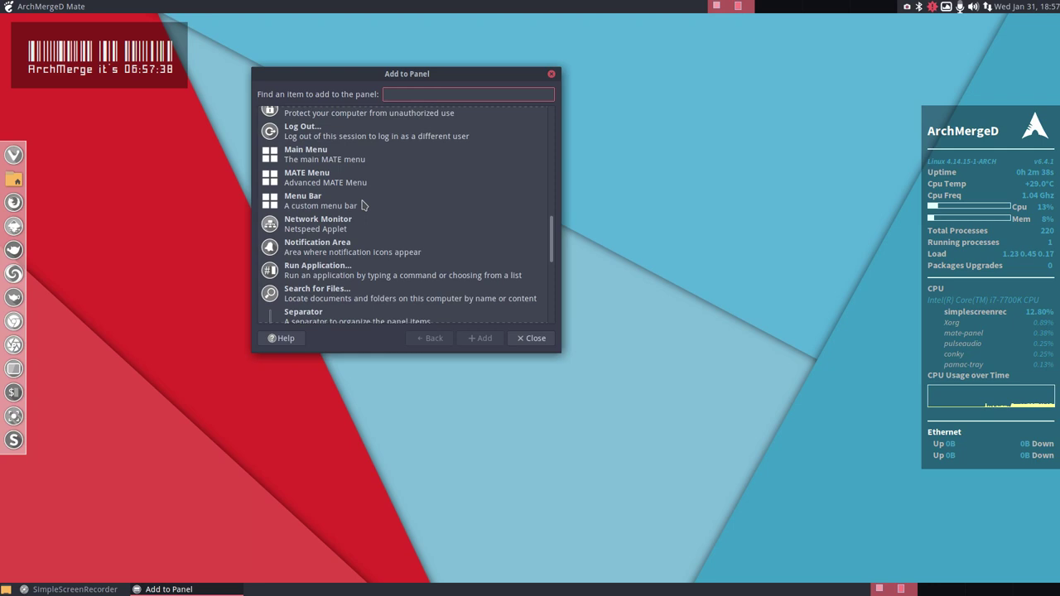
pyautogui.scroll(-9, 362, 204)
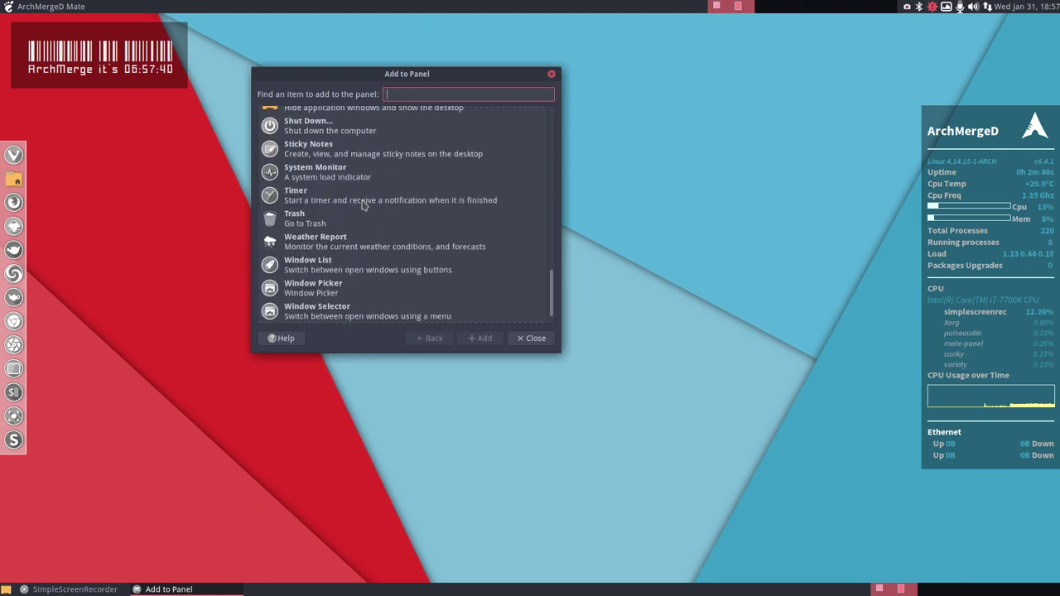
pyautogui.scroll(-1, 361, 204)
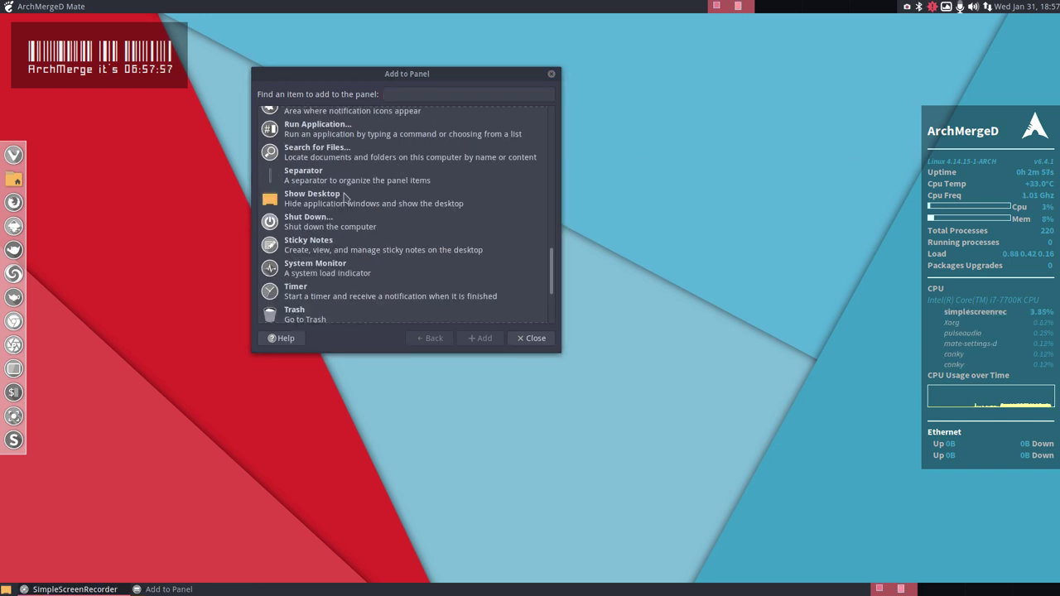
# - Add a Show Desktop button to the top panel and move it beside the menu
pyautogui.click(343, 204)
pyautogui.click(478, 338)
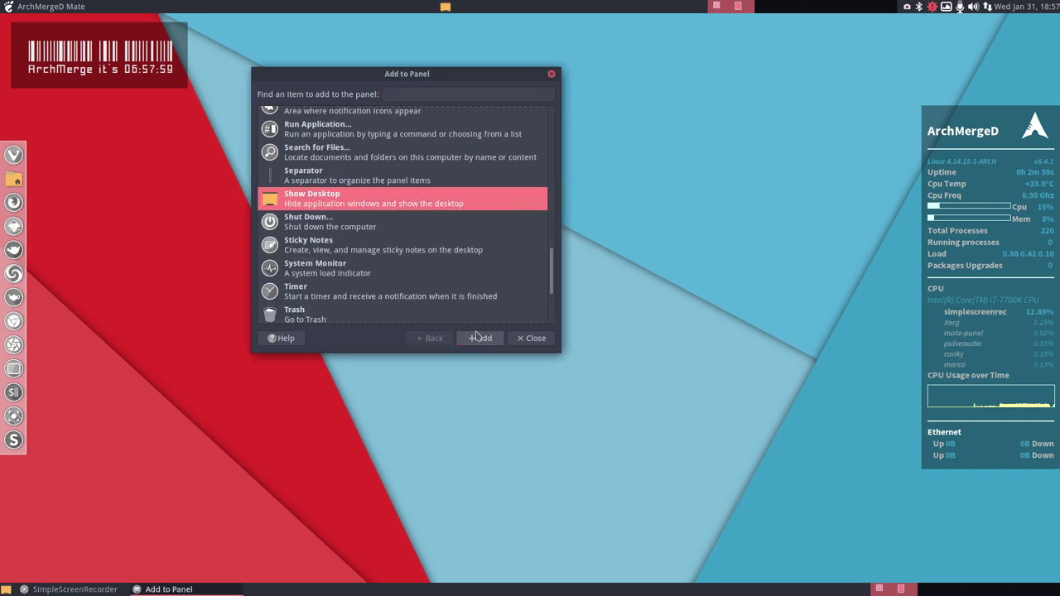
pyautogui.rightClick(445, 8)
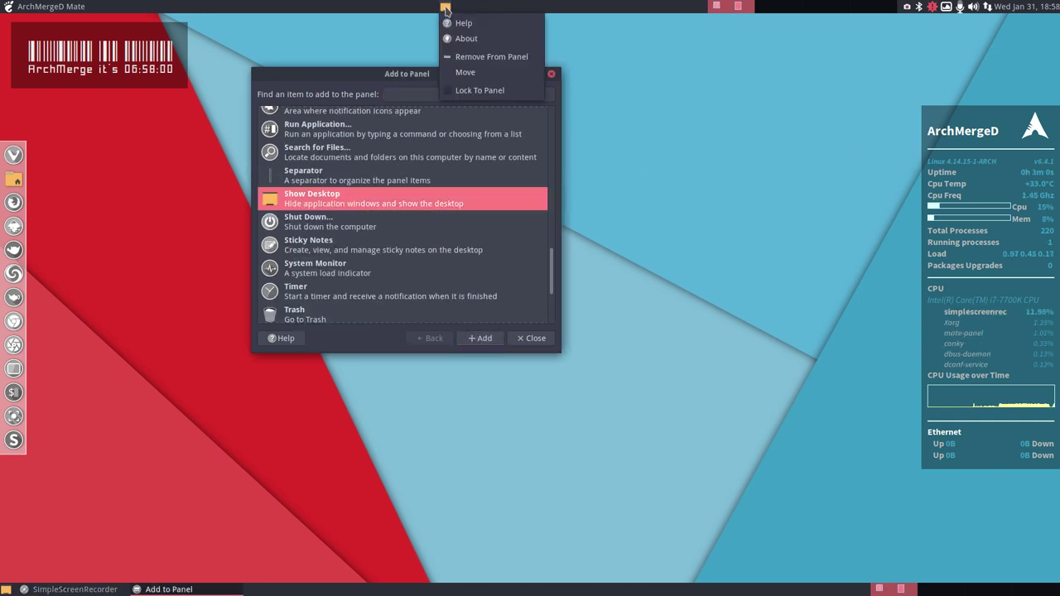
pyautogui.click(465, 72)
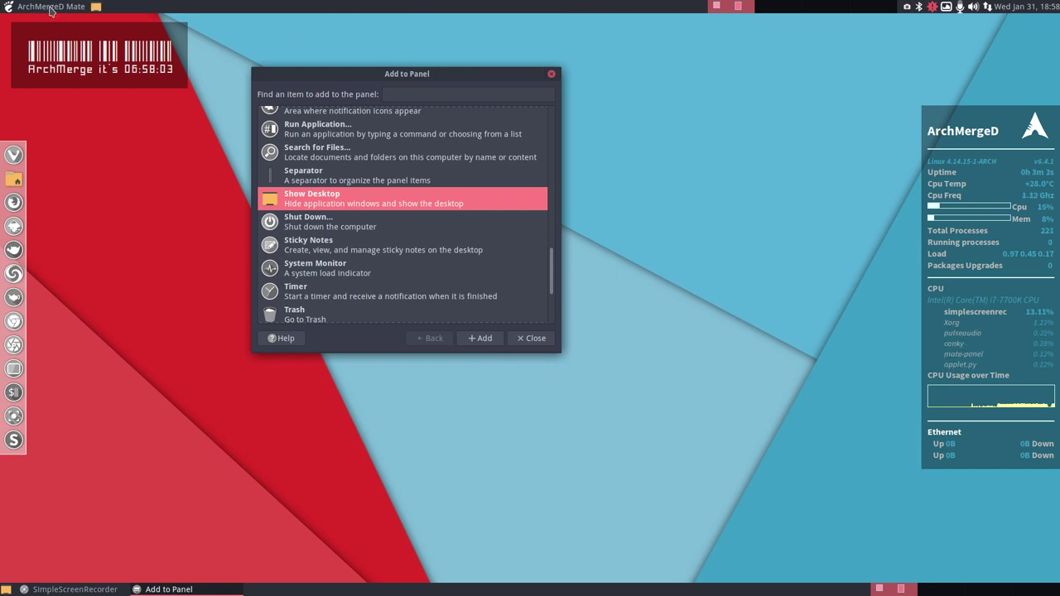
# - Lock the main menu, Show Desktop button and another applet to the panel
pyautogui.rightClick(49, 10)
pyautogui.click(38, 127)
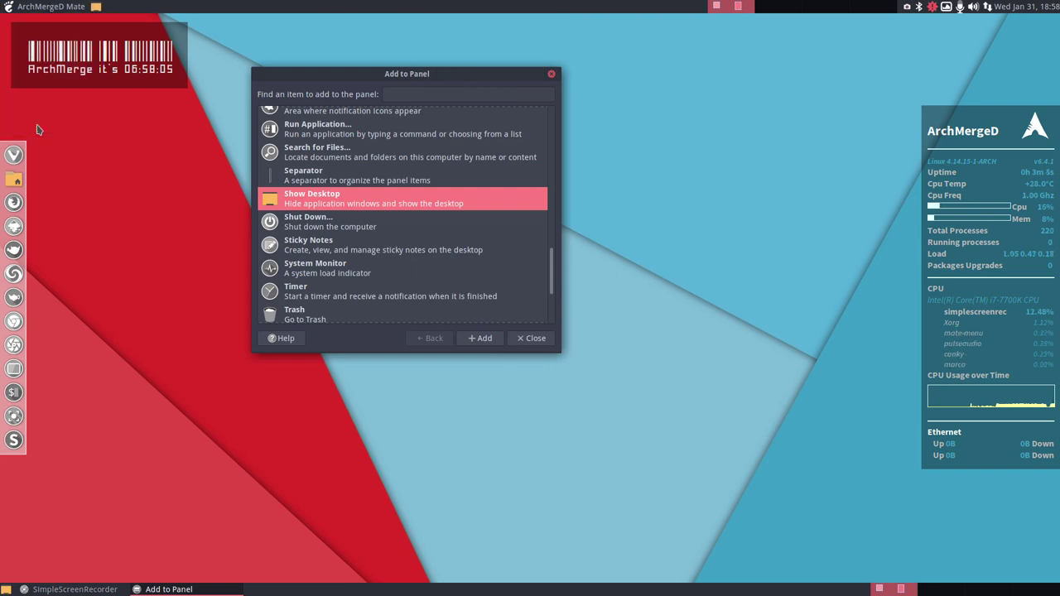
pyautogui.rightClick(95, 6)
pyautogui.click(108, 90)
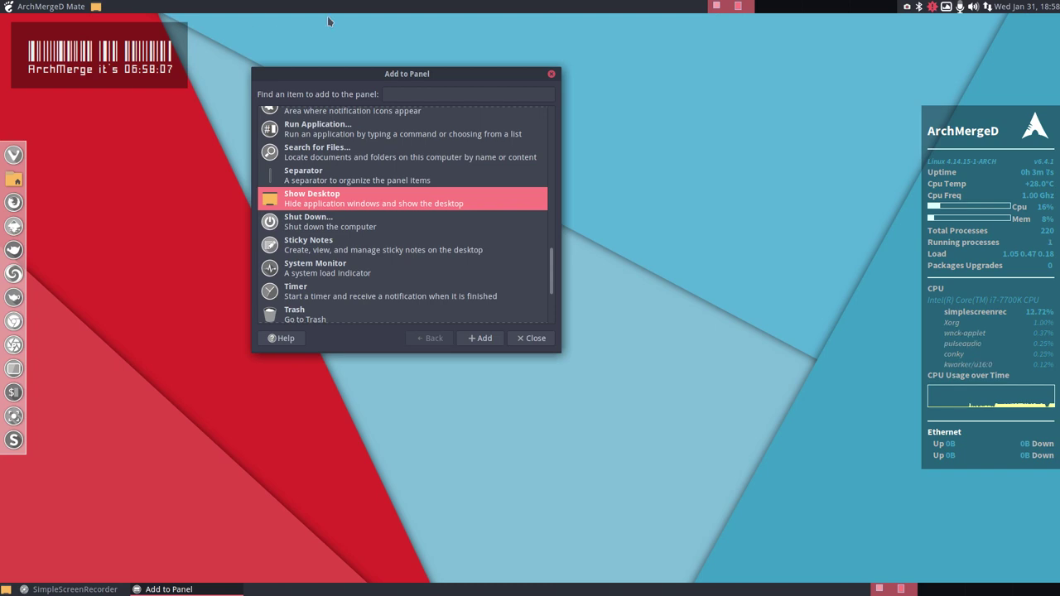
pyautogui.rightClick(728, 9)
pyautogui.click(741, 104)
# - Check the tray and clock applets' options without changing anything
pyautogui.rightClick(900, 8)
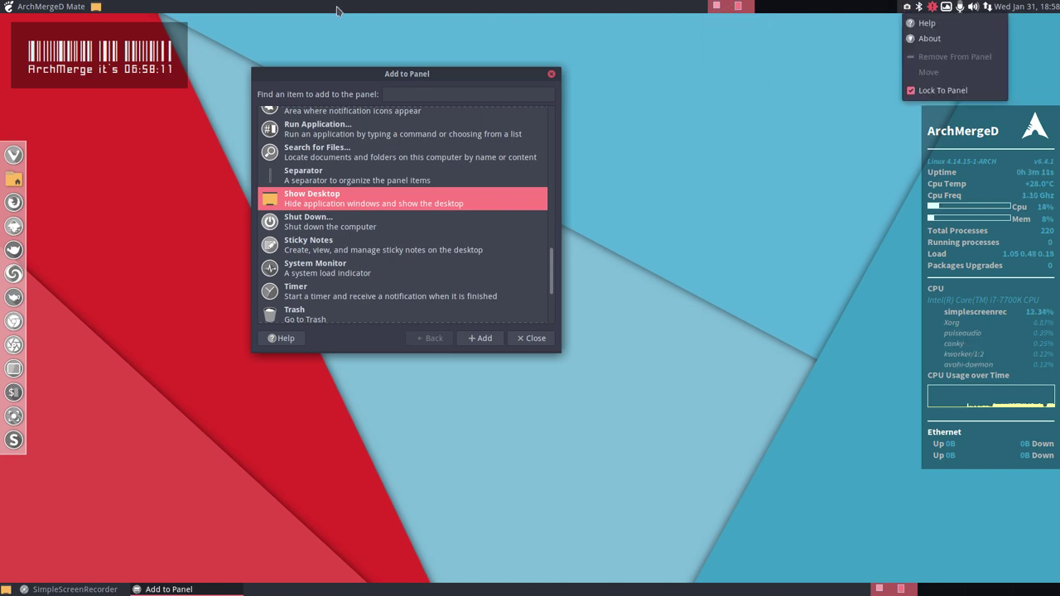
pyautogui.click(1023, 13)
pyautogui.rightClick(1023, 8)
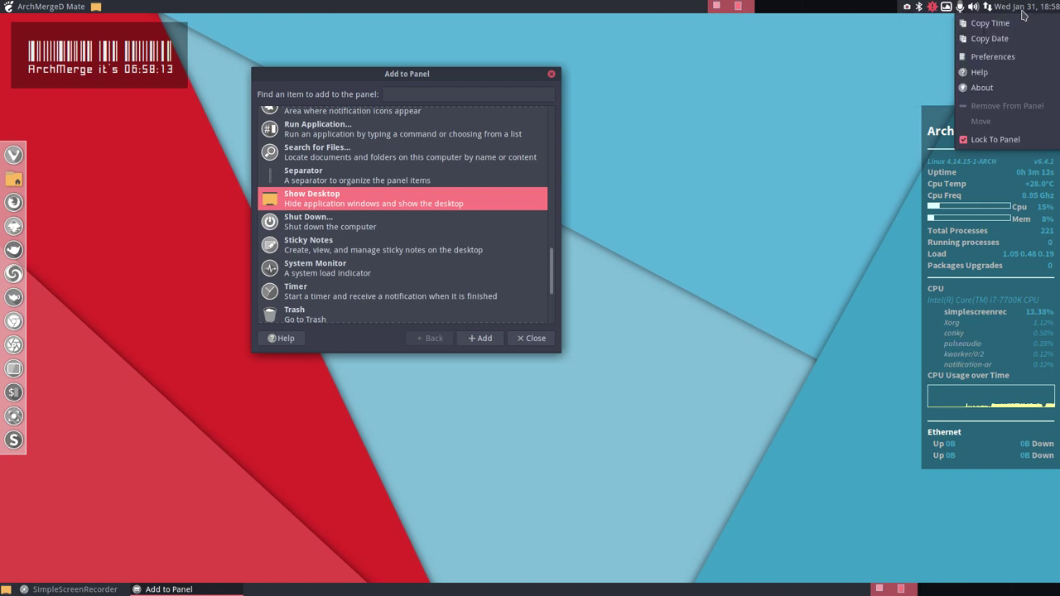
pyautogui.click(482, 10)
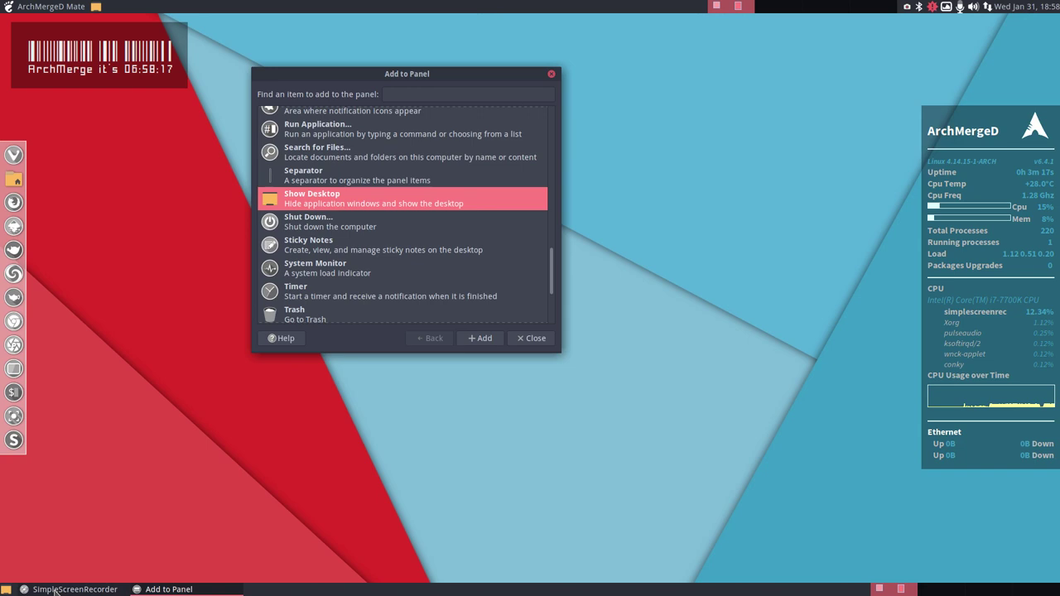
# - Add a Window List to the top panel and move it next to Show Desktop
pyautogui.scroll(-3, 358, 244)
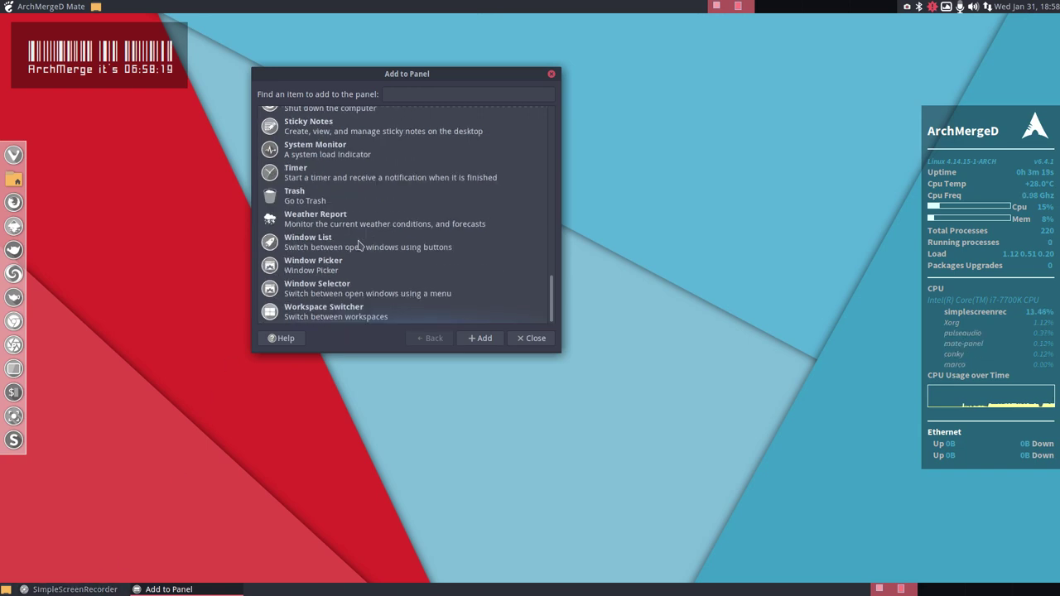
pyautogui.click(359, 246)
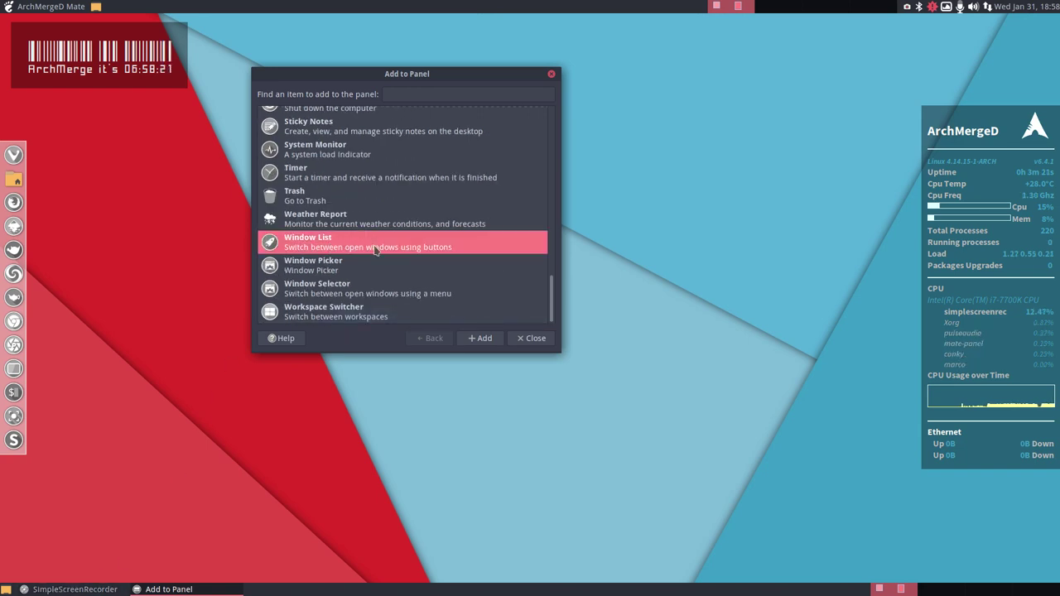
pyautogui.click(477, 338)
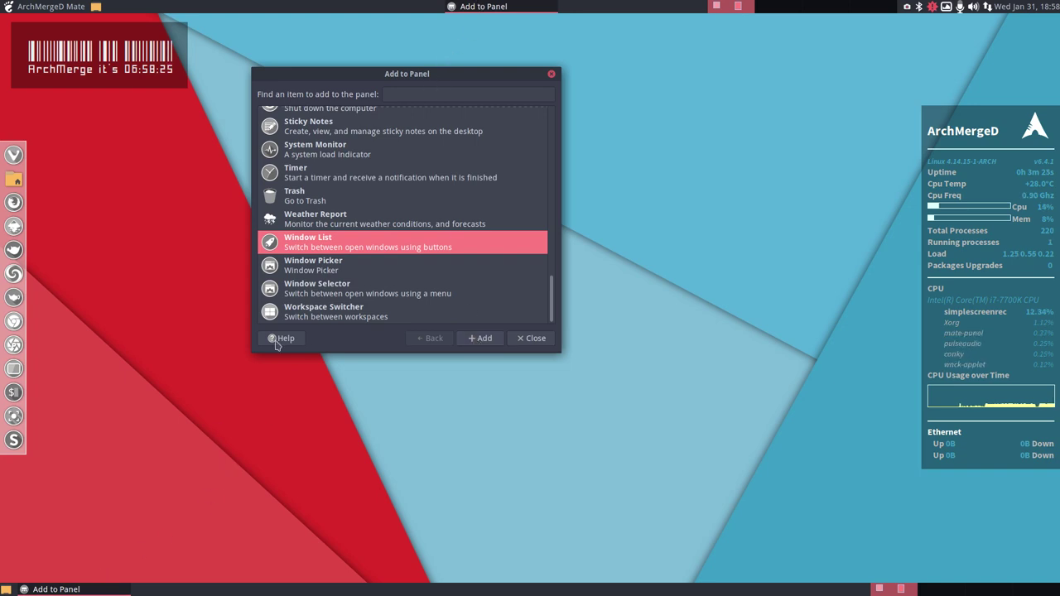
pyautogui.rightClick(471, 11)
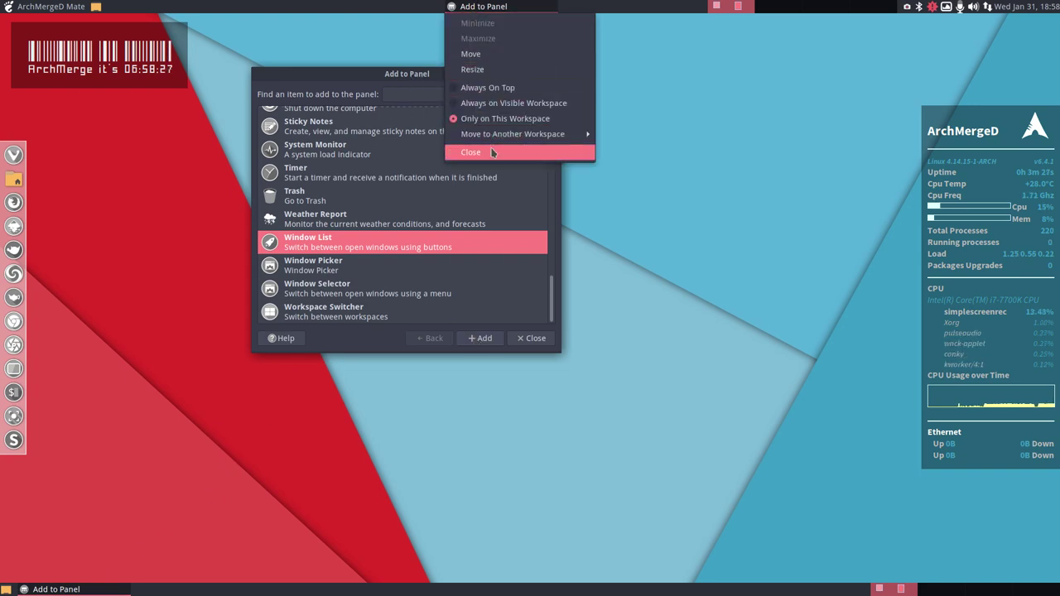
pyautogui.click(442, 10)
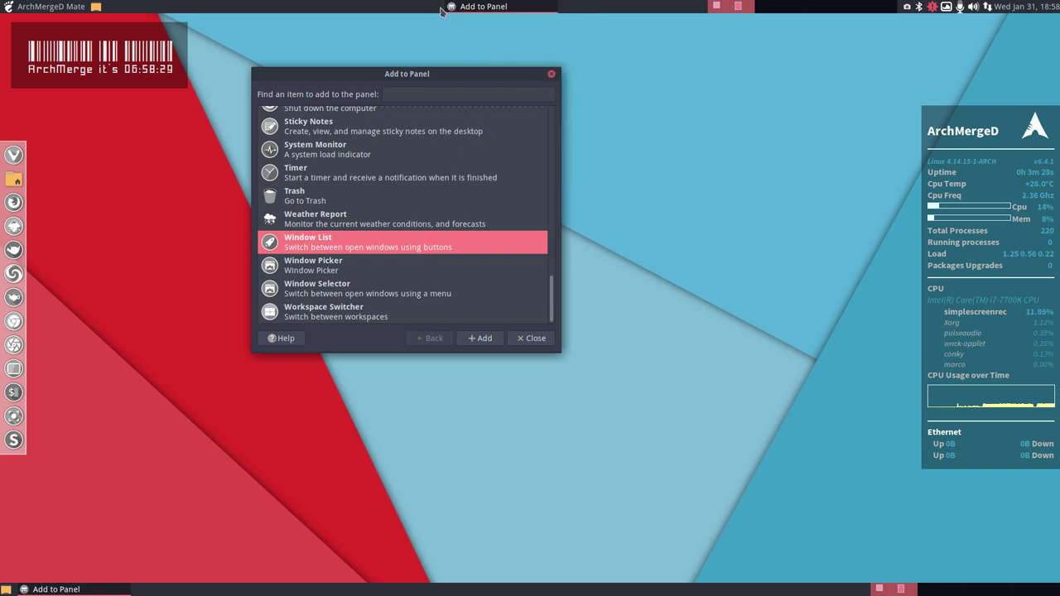
pyautogui.rightClick(442, 10)
pyautogui.click(480, 104)
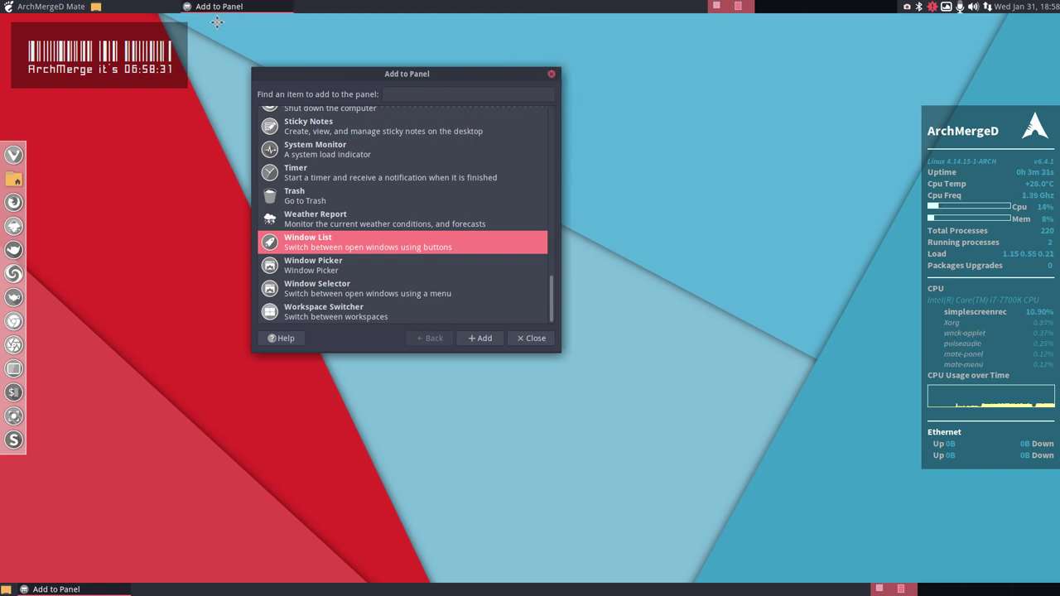
# - Close Add to Panel and delete the bottom panel
pyautogui.click(550, 74)
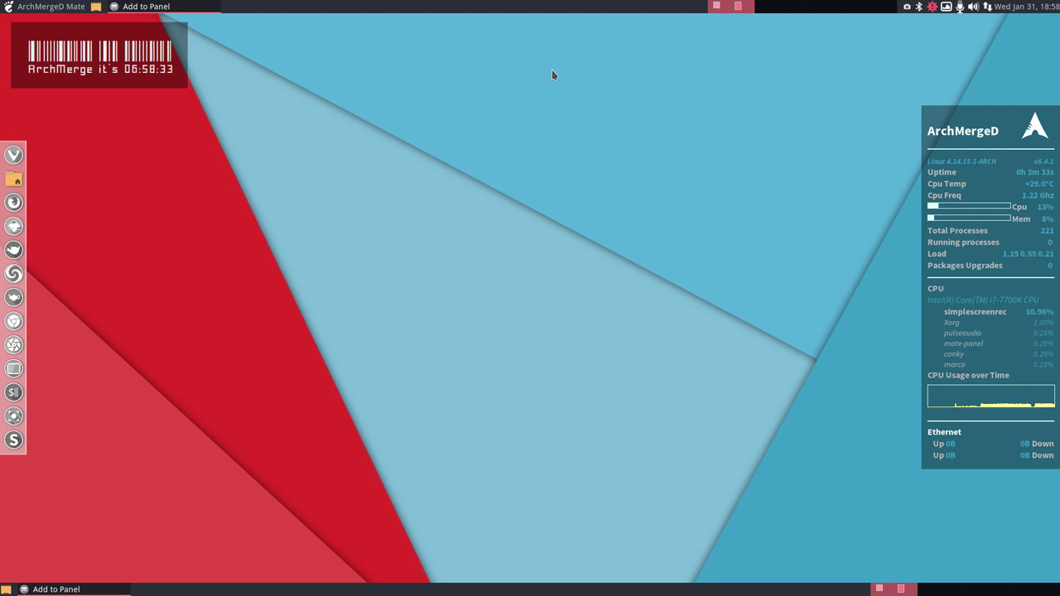
pyautogui.rightClick(536, 590)
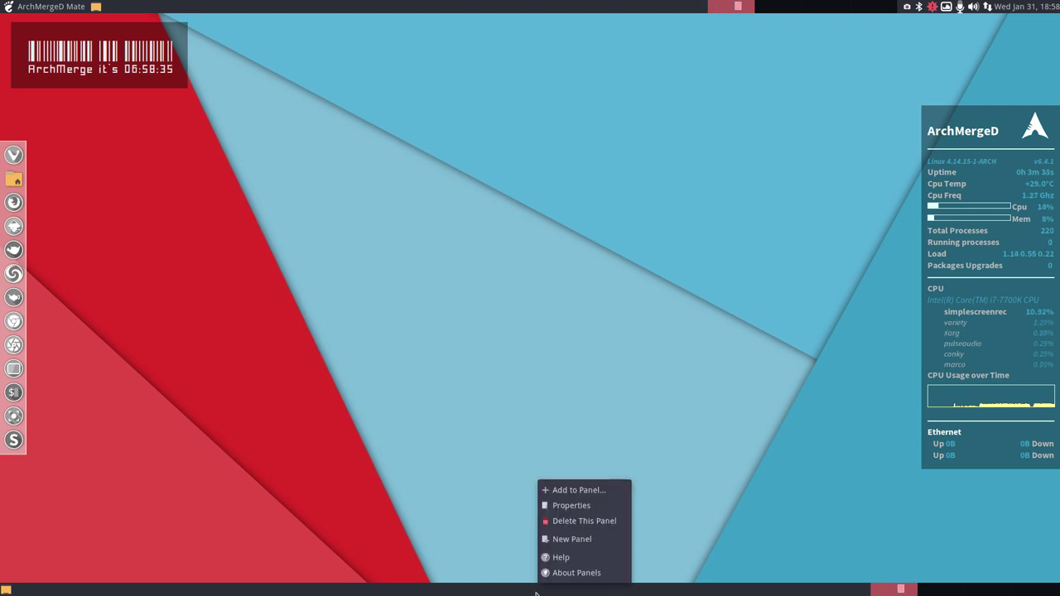
pyautogui.click(575, 519)
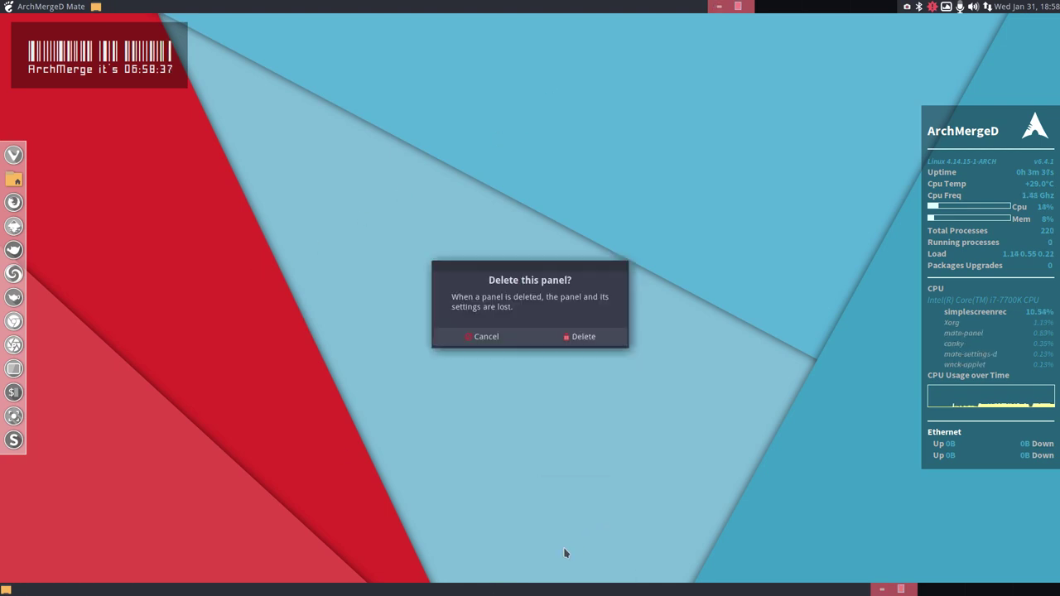
pyautogui.click(582, 334)
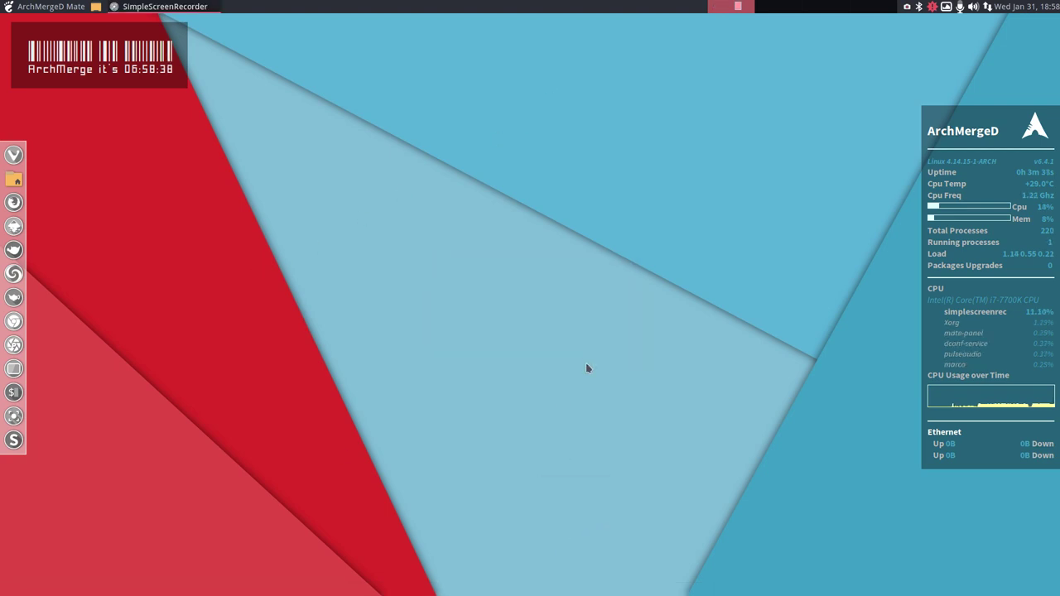
# - Set the remaining panel's orientation to Bottom and check the menu
pyautogui.rightClick(345, 8)
pyautogui.click(356, 38)
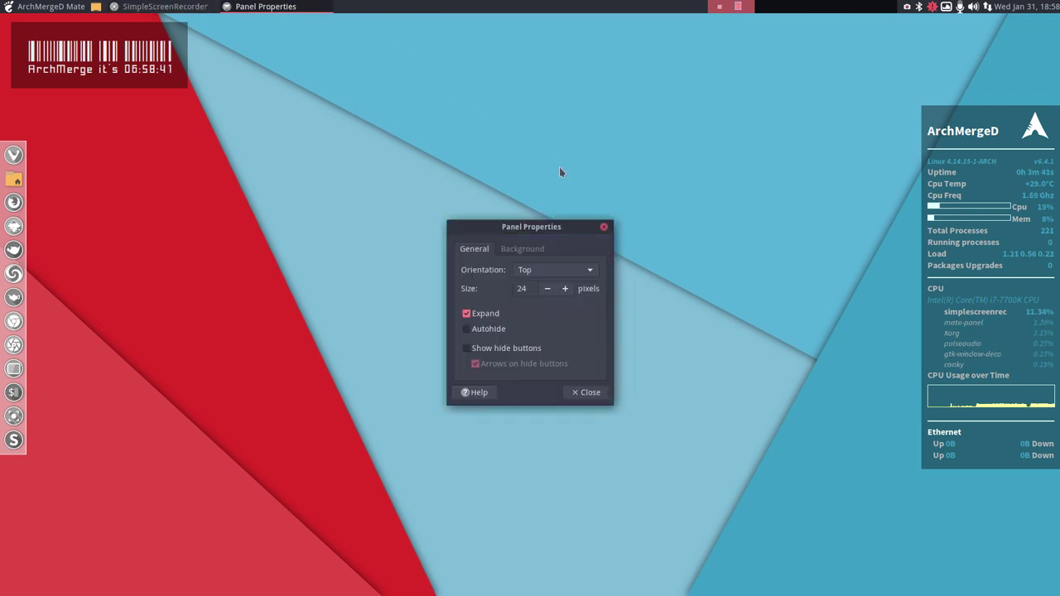
pyautogui.click(554, 269)
pyautogui.click(559, 288)
pyautogui.click(588, 392)
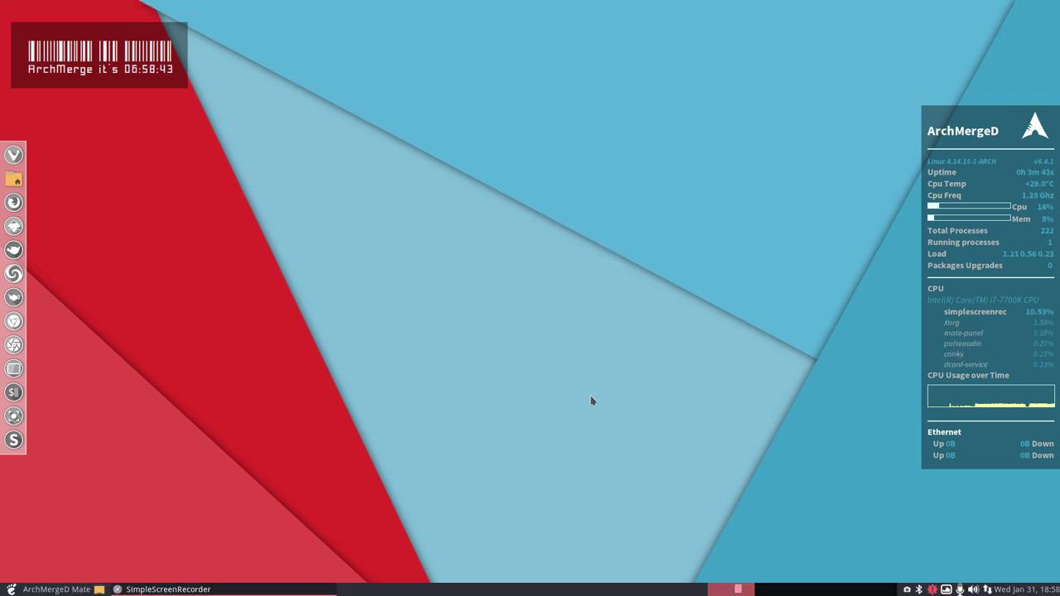
pyautogui.click(43, 590)
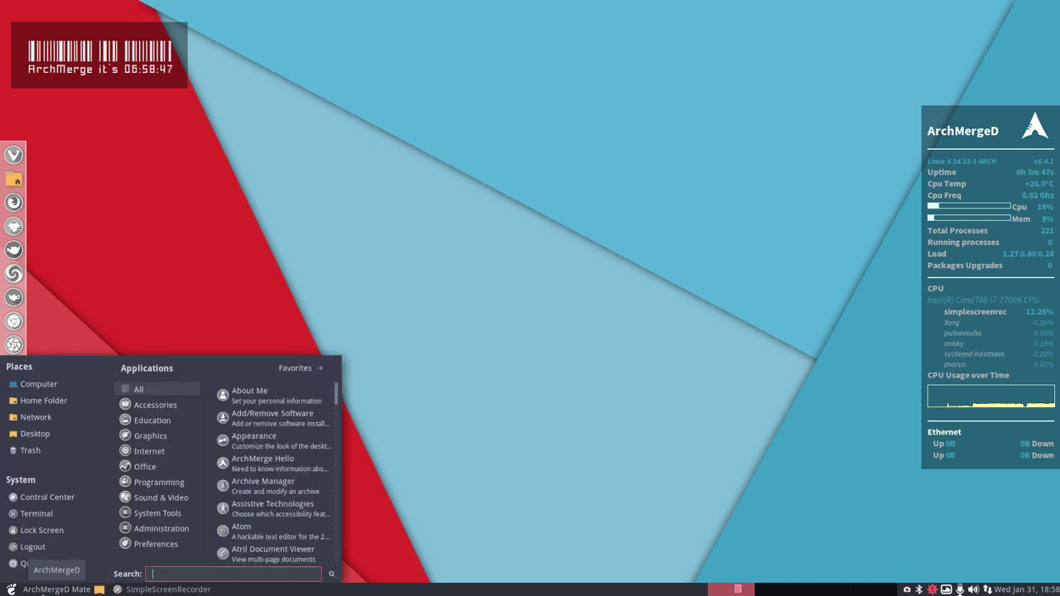
# - Set the Plank dock's Position to Top in its preferences
pyautogui.rightClick(10, 313)
pyautogui.click(63, 356)
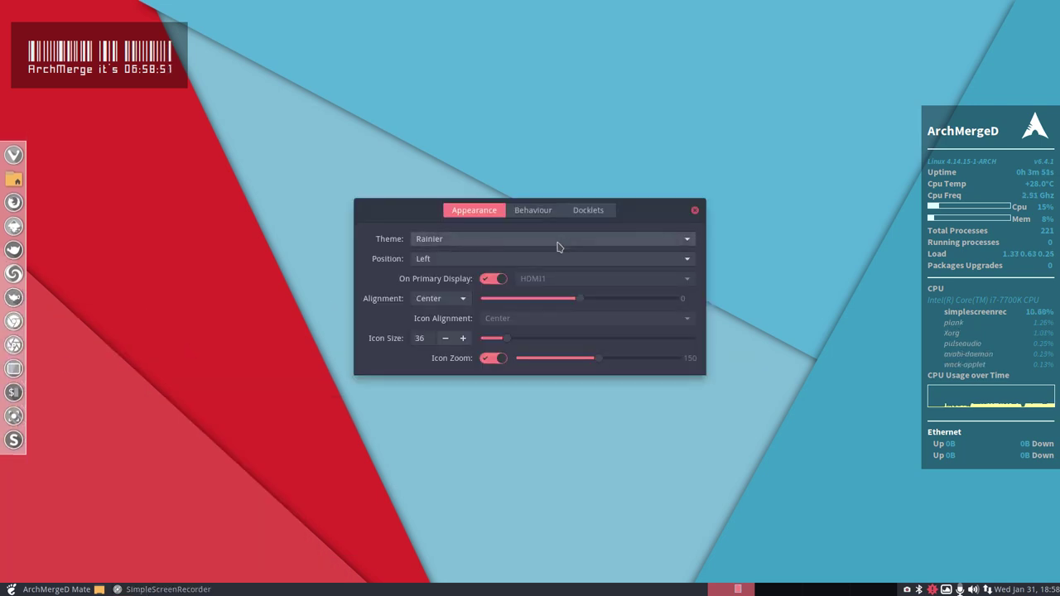
pyautogui.click(523, 258)
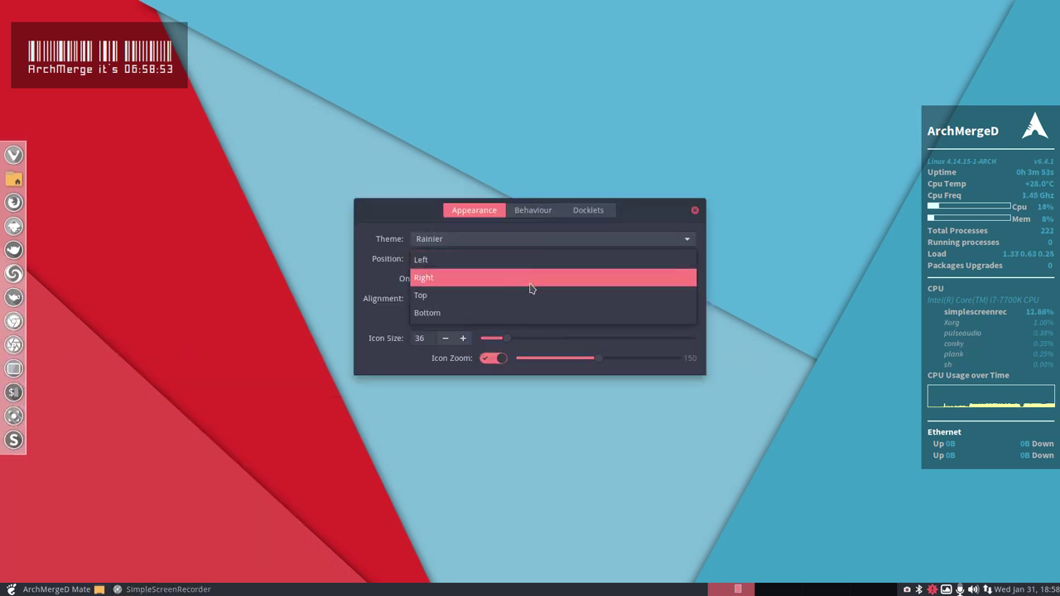
pyautogui.click(547, 295)
pyautogui.click(694, 209)
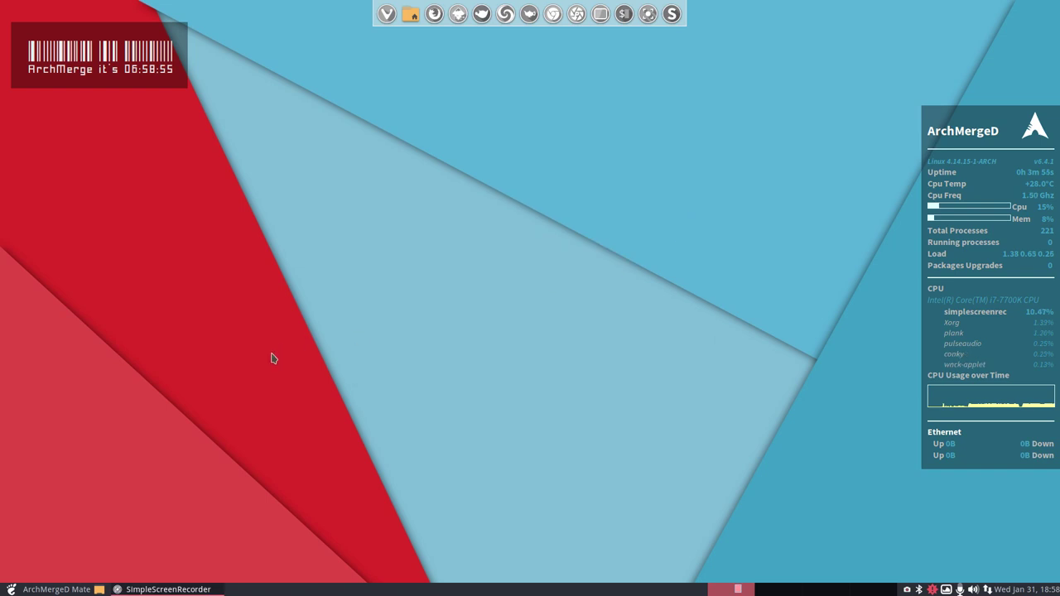
pyautogui.click(25, 590)
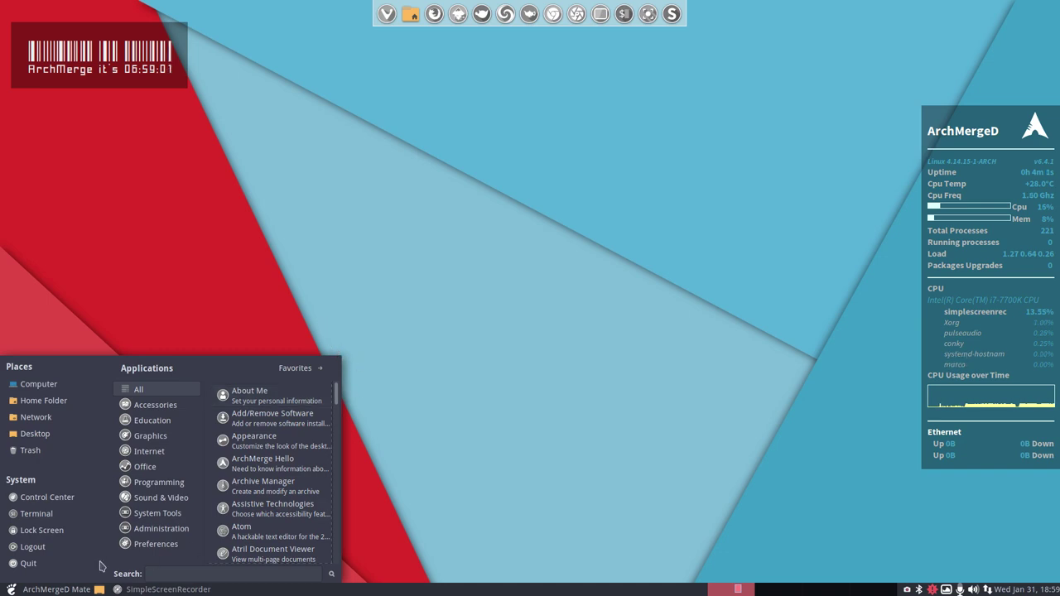
# - Open Menu preferences, glance at the Plugins tab, and return to Main button
pyautogui.click(63, 589)
pyautogui.click(55, 590)
pyautogui.rightClick(41, 590)
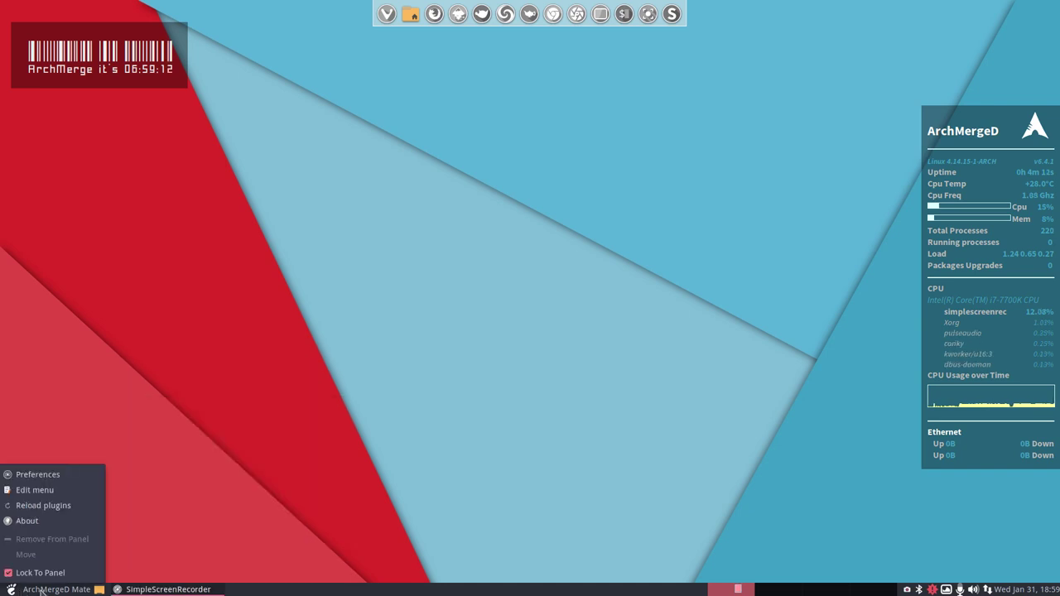
pyautogui.click(50, 475)
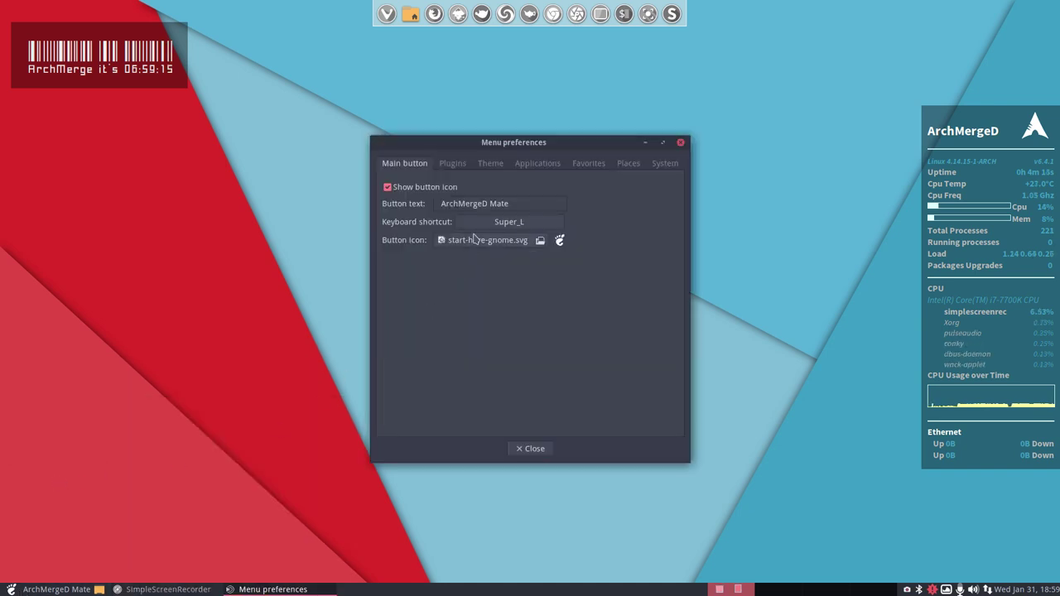
pyautogui.click(456, 165)
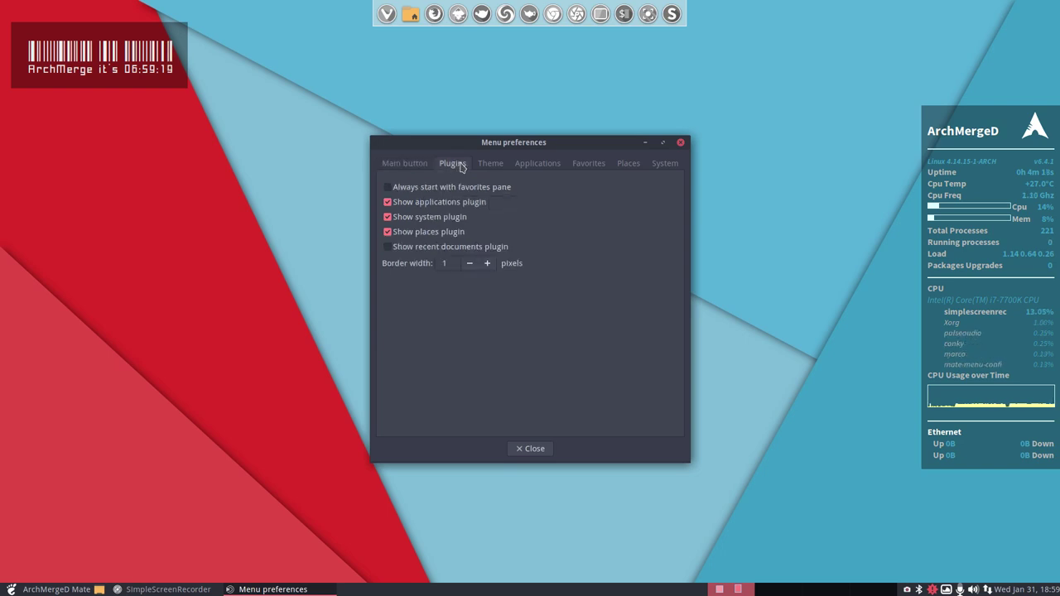
pyautogui.click(424, 167)
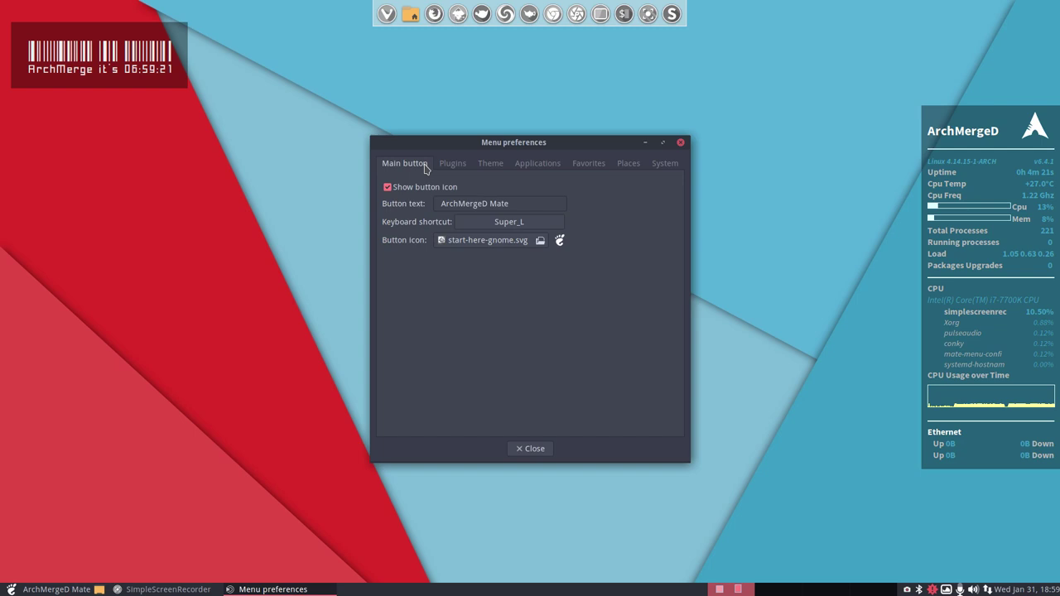
pyautogui.click(455, 167)
# - Open the Button icon file chooser and browse the Sardi places icons
pyautogui.click(419, 168)
pyautogui.click(538, 241)
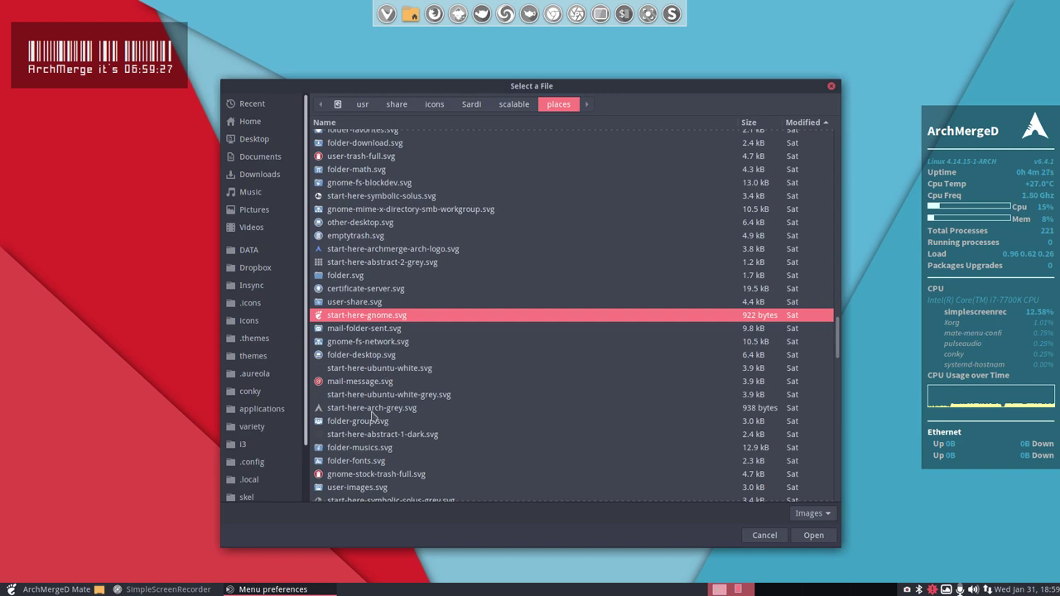
pyautogui.click(372, 413)
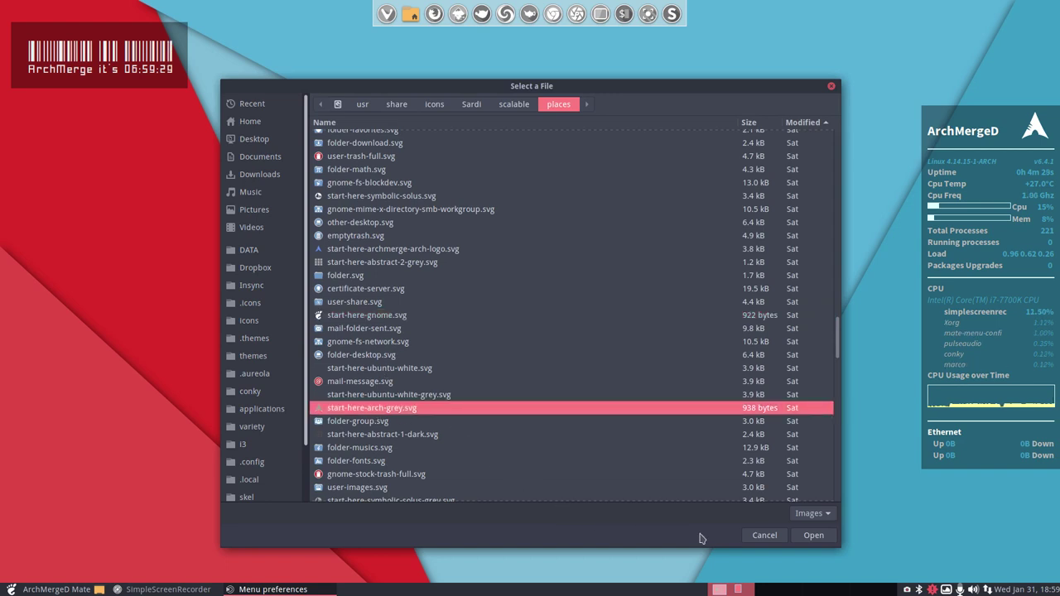
pyautogui.scroll(-5, 367, 377)
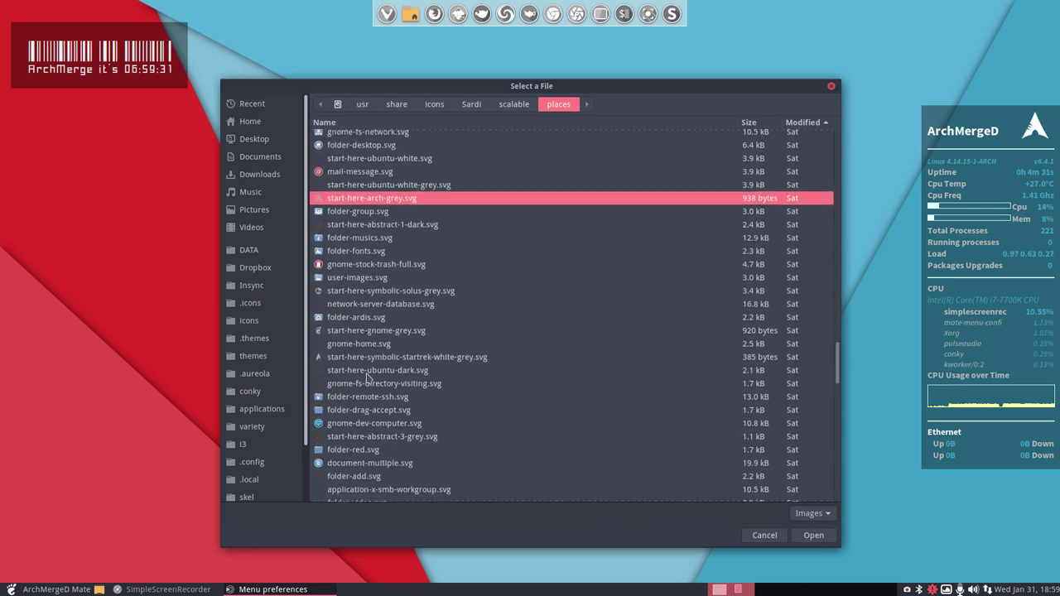
pyautogui.scroll(-2, 366, 378)
pyautogui.scroll(7, 367, 378)
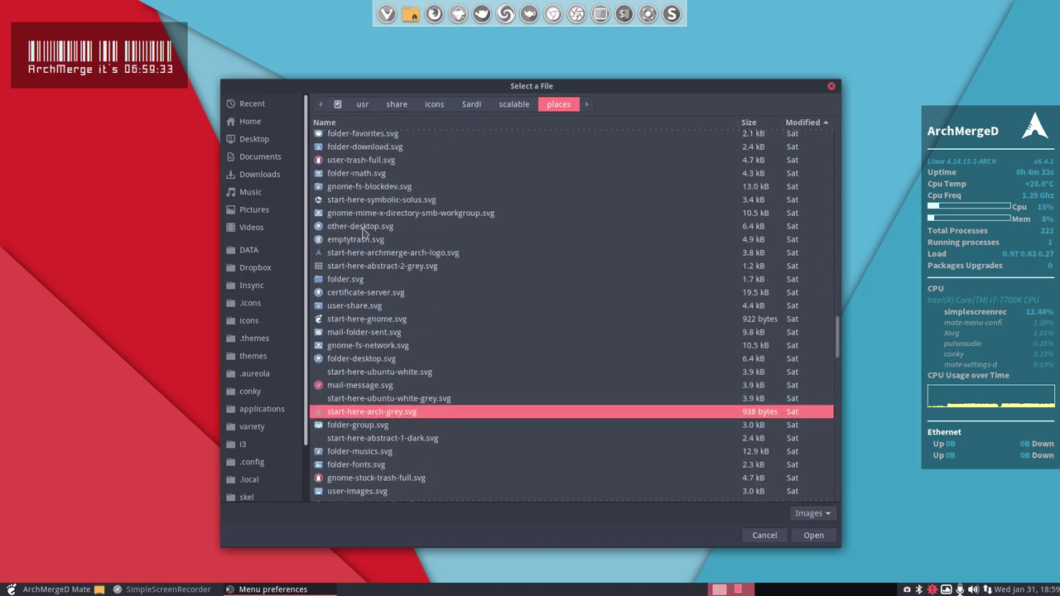
# - Sort files by name and open start-here-archmerge-arch-red-pink.svg as the button icon
pyautogui.click(328, 122)
pyautogui.scroll(-8, 338, 343)
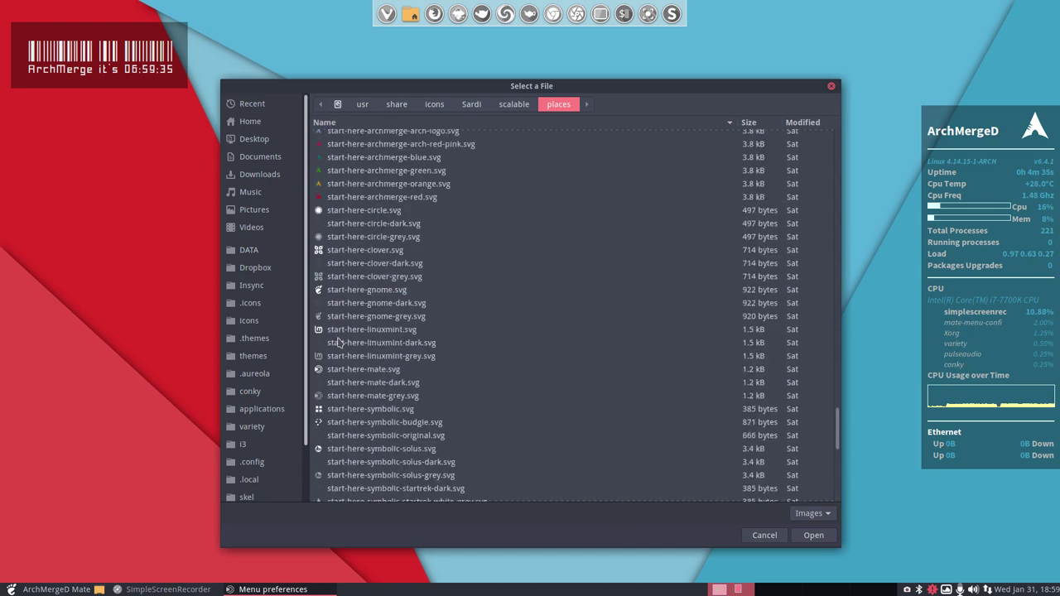
pyautogui.scroll(5, 338, 343)
pyautogui.scroll(-1, 338, 343)
pyautogui.click(371, 355)
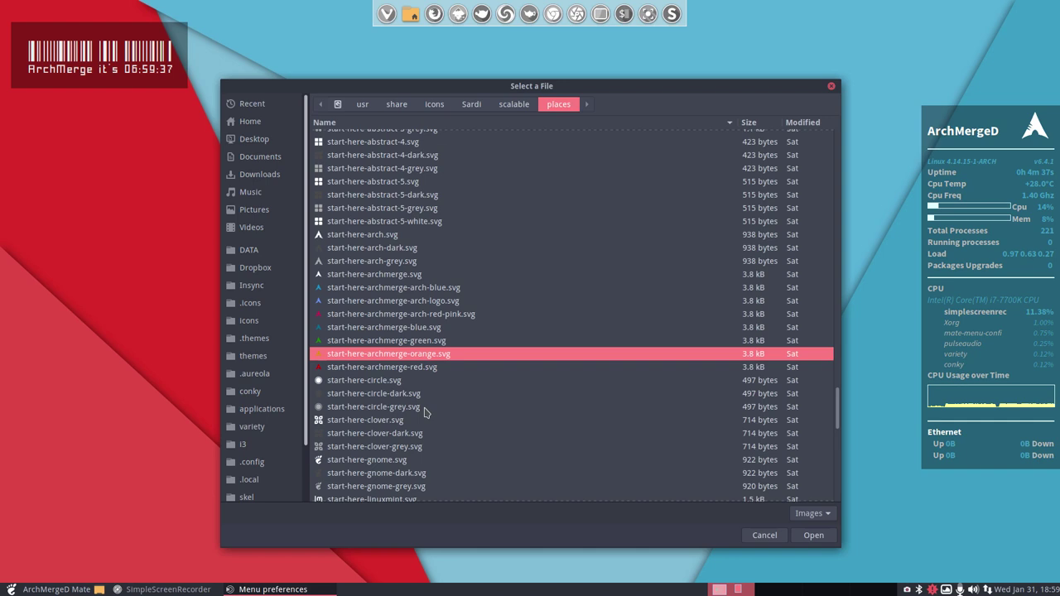
pyautogui.press('Up')
pyautogui.press('Up')
pyautogui.press('Up')
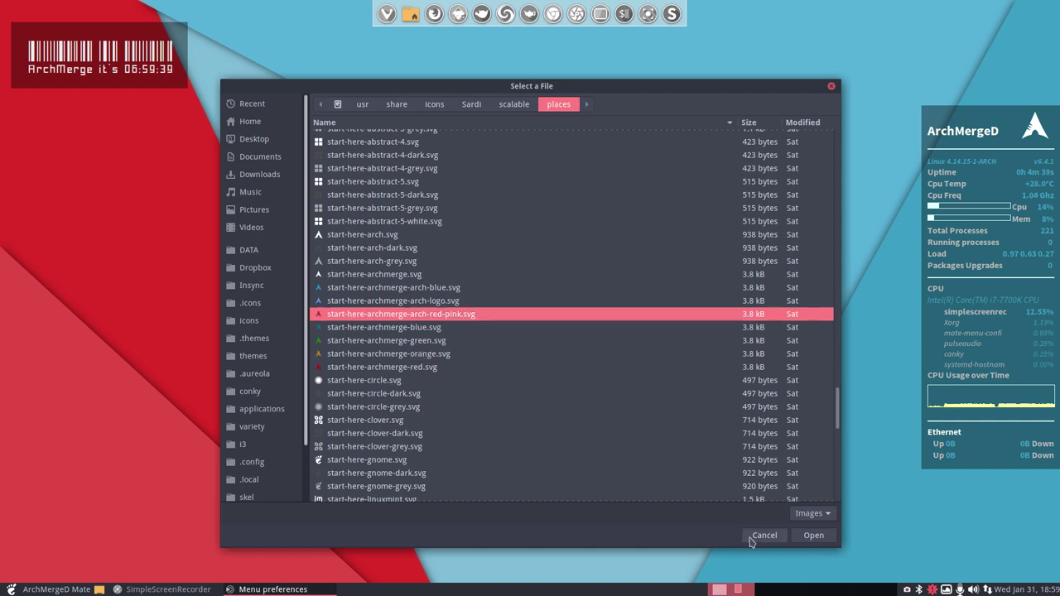
pyautogui.click(813, 536)
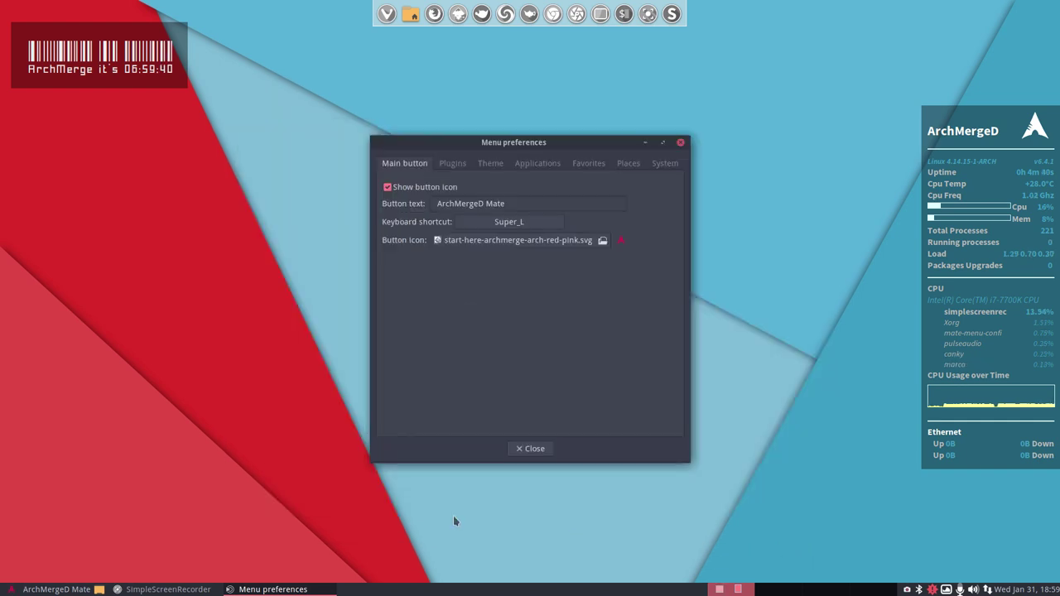
# - Check the new menu icon and view the Plugins, Theme and Applications pages
pyautogui.click(11, 589)
pyautogui.click(11, 589)
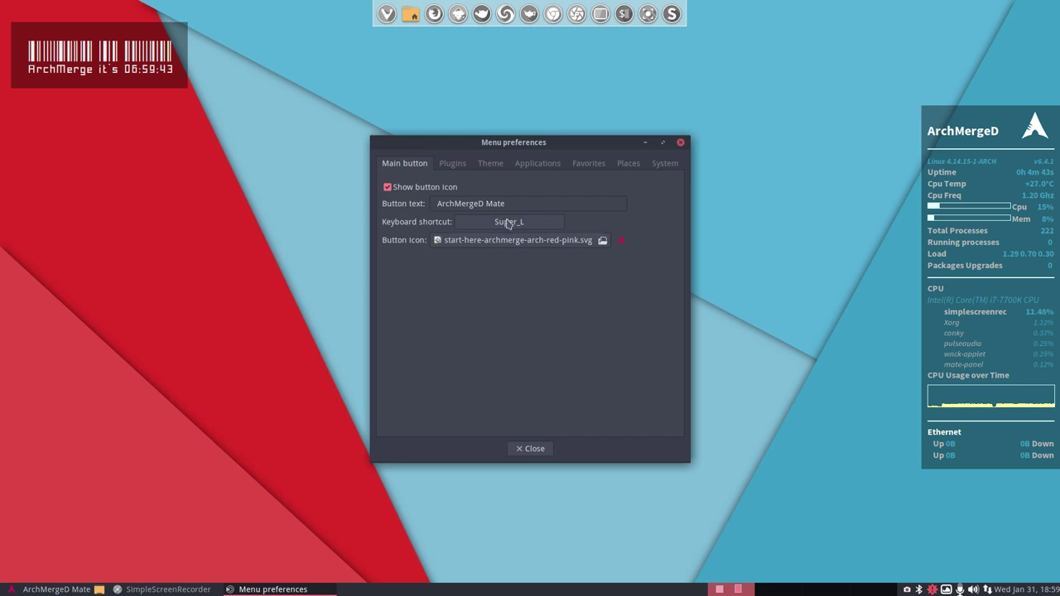
pyautogui.click(454, 163)
pyautogui.click(492, 165)
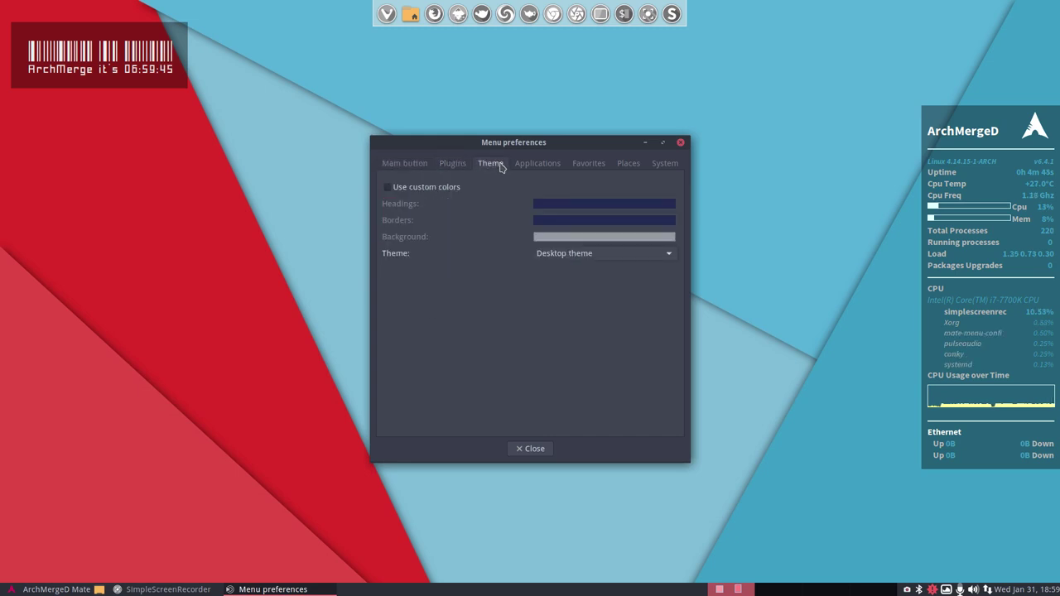
pyautogui.click(530, 165)
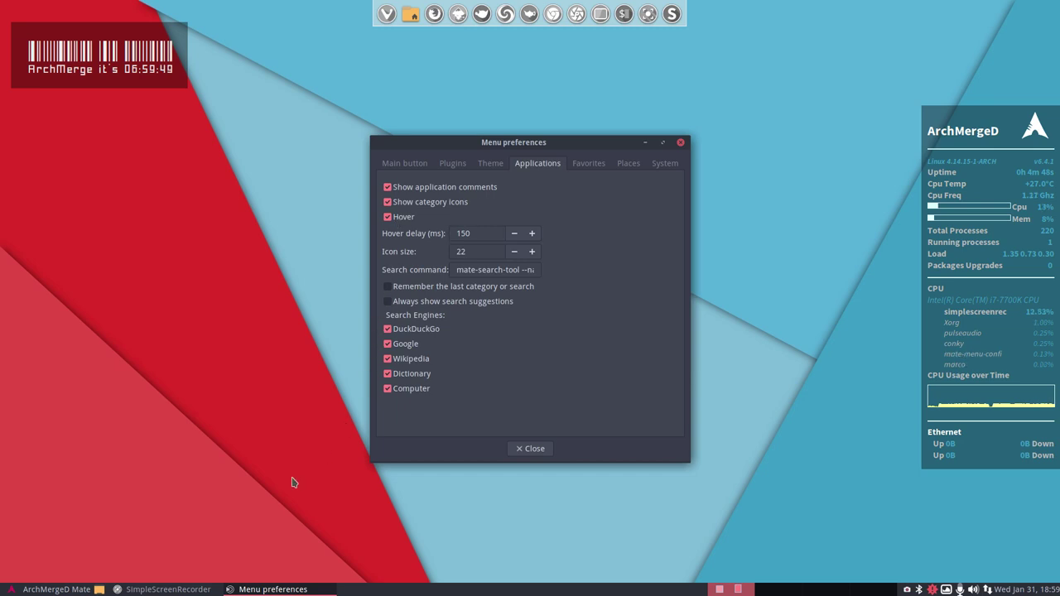
pyautogui.moveTo(50, 589)
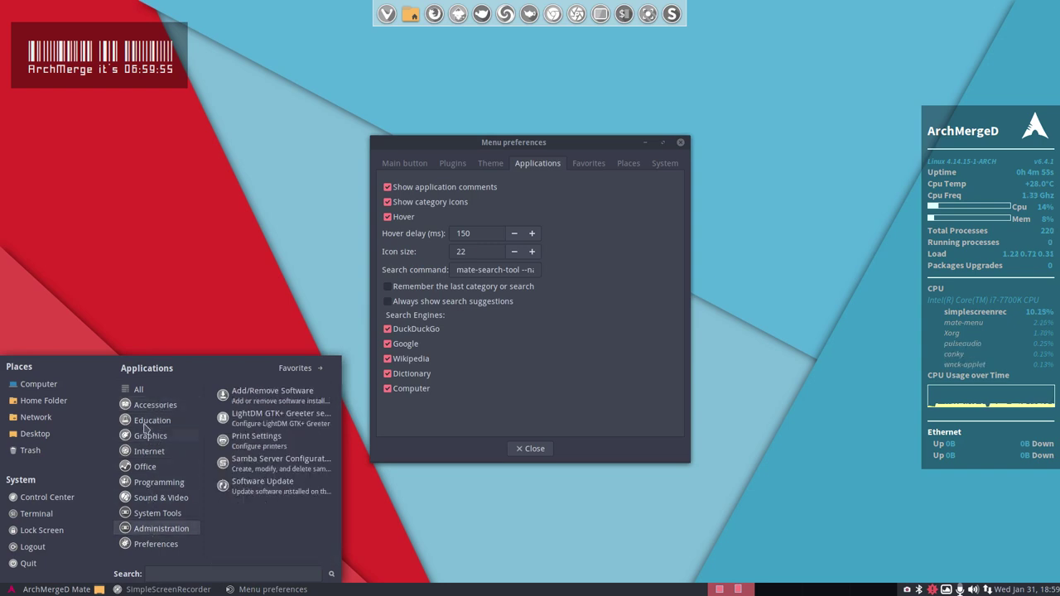
pyautogui.click(562, 329)
# - View the Favorites, Places and System pages, ending back on Plugins
pyautogui.click(589, 163)
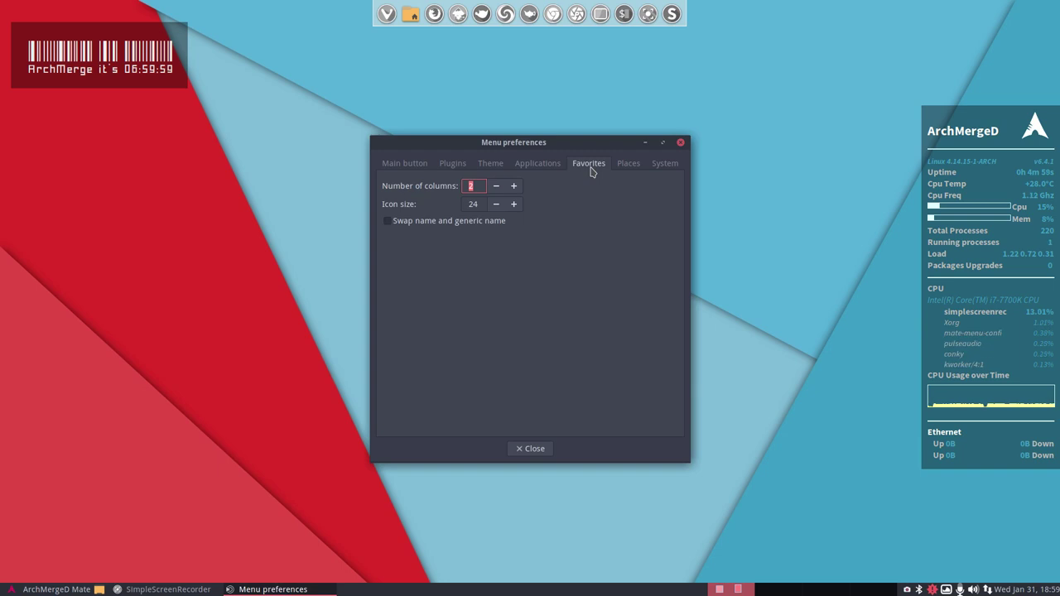
pyautogui.click(622, 164)
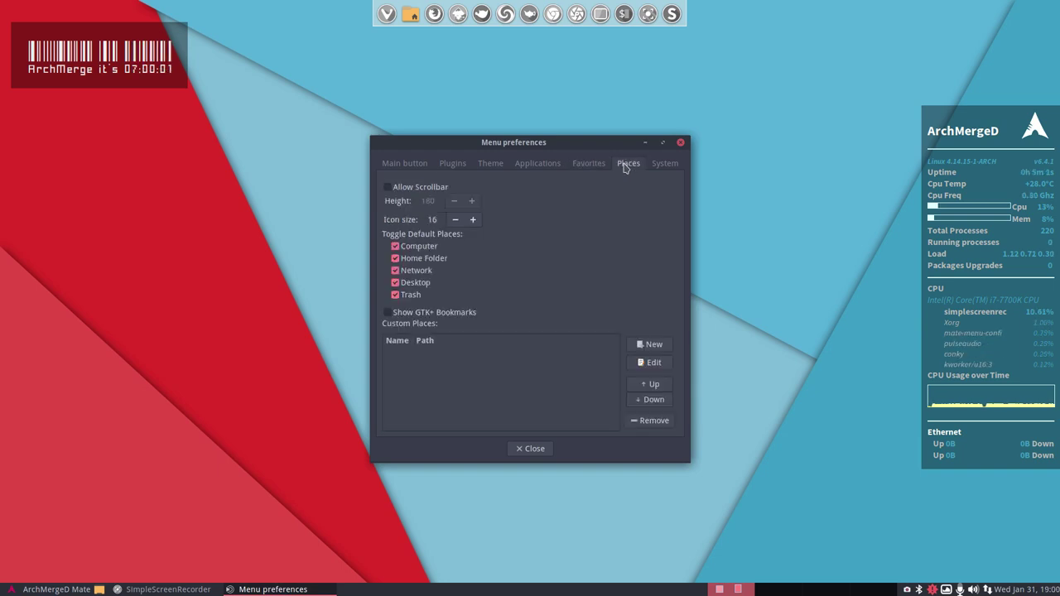
pyautogui.click(664, 164)
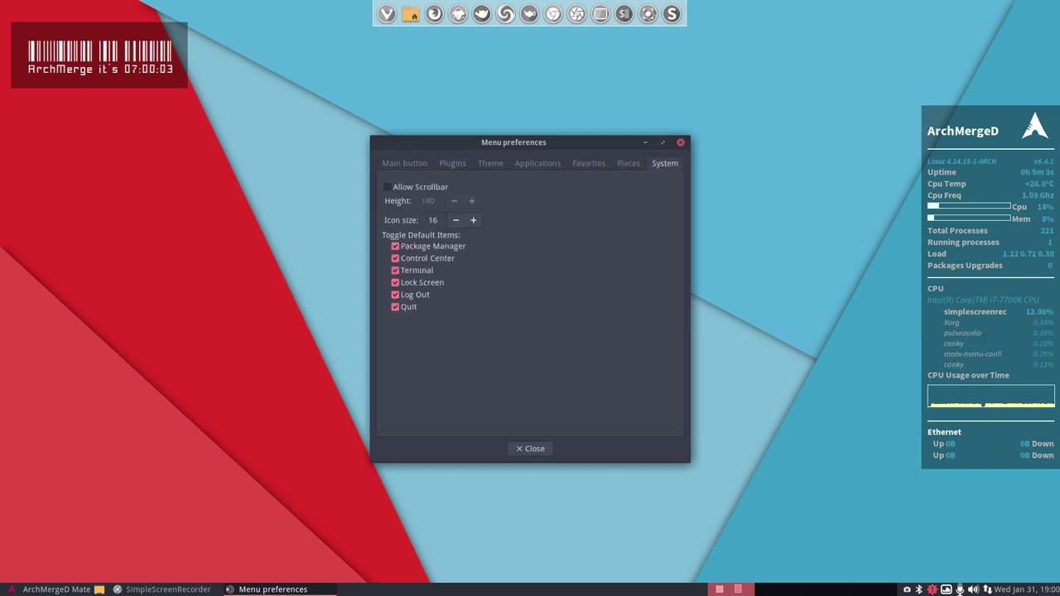
pyautogui.click(452, 164)
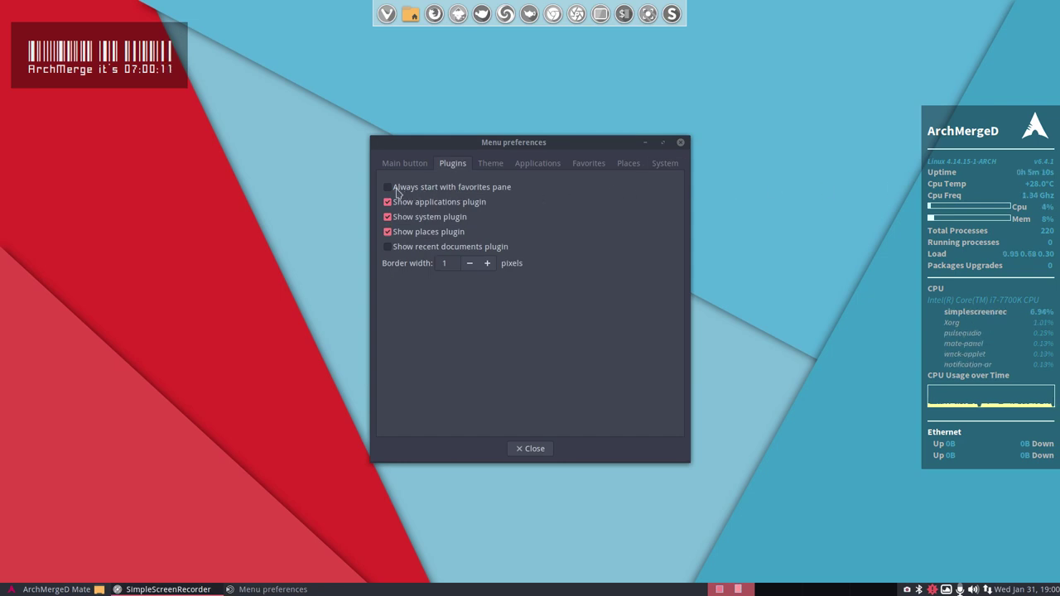
# - Enable 'Always start with favorites pane', test it with Super, and close Menu preferences
pyautogui.click(396, 190)
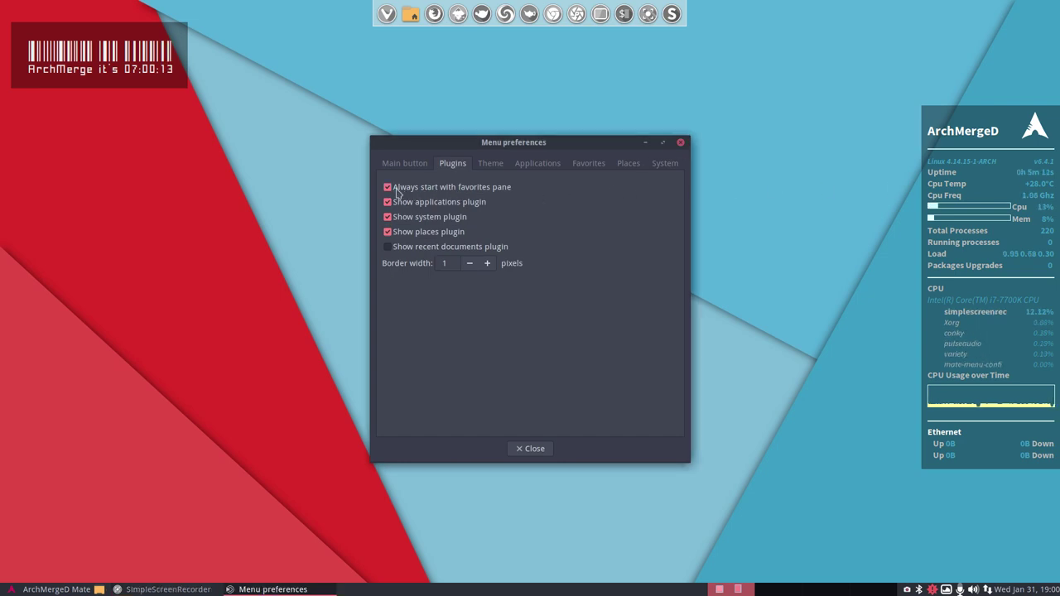
pyautogui.press('super')
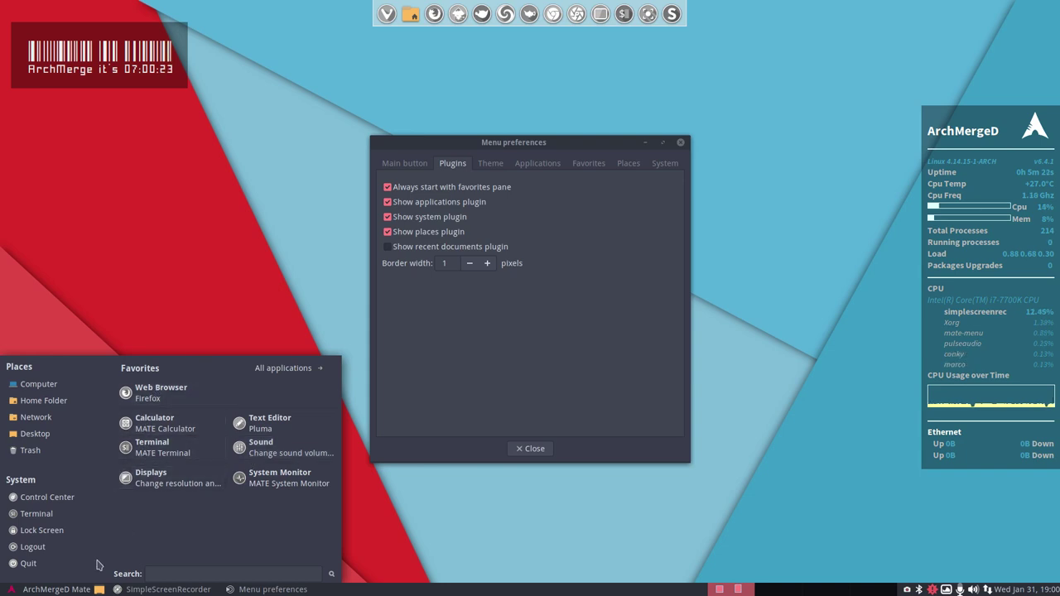
pyautogui.click(49, 589)
pyautogui.click(50, 588)
pyautogui.click(466, 398)
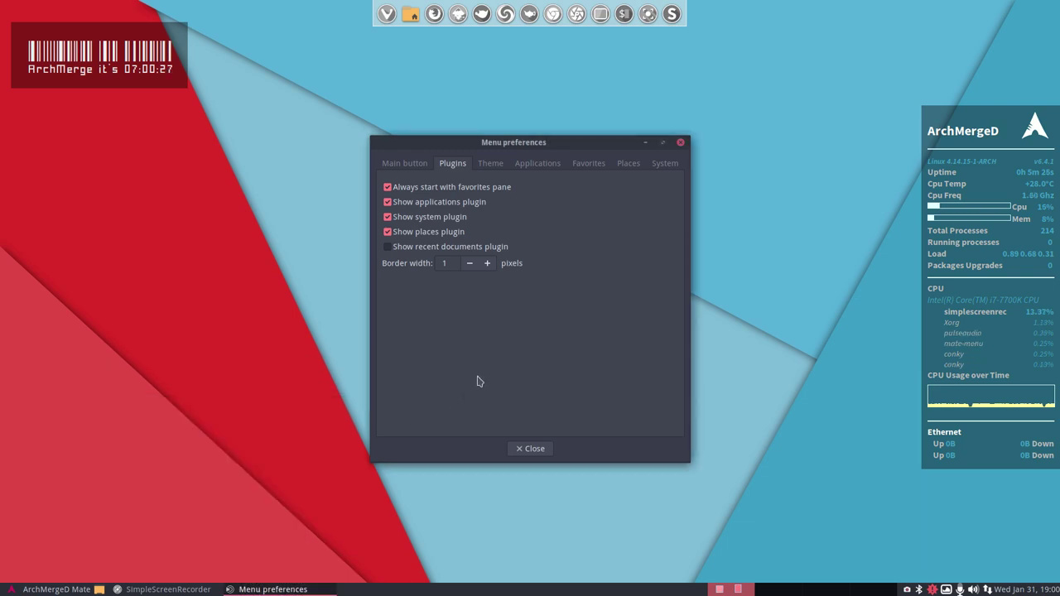
pyautogui.click(680, 145)
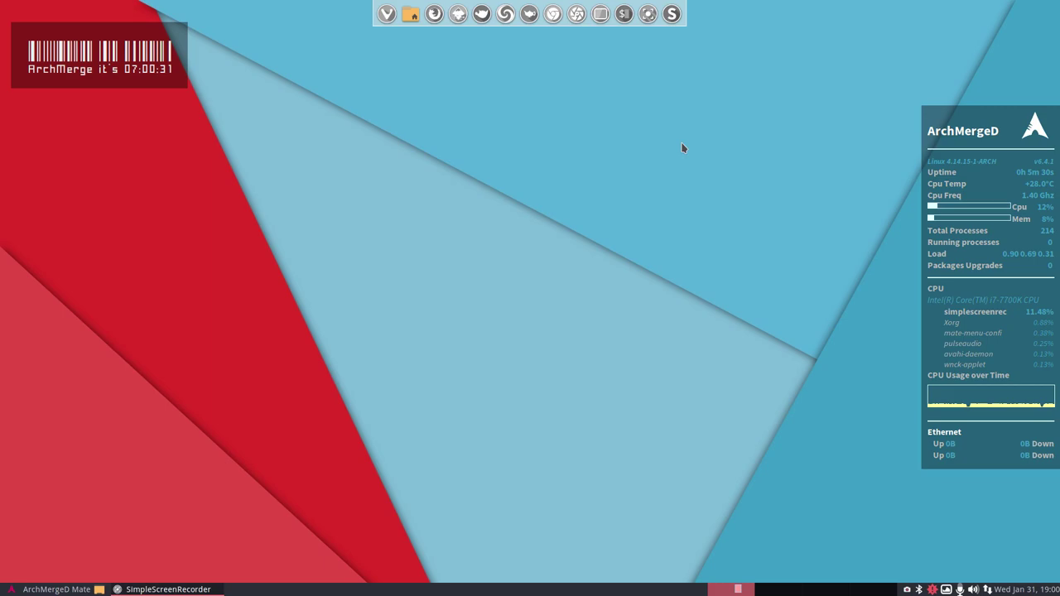